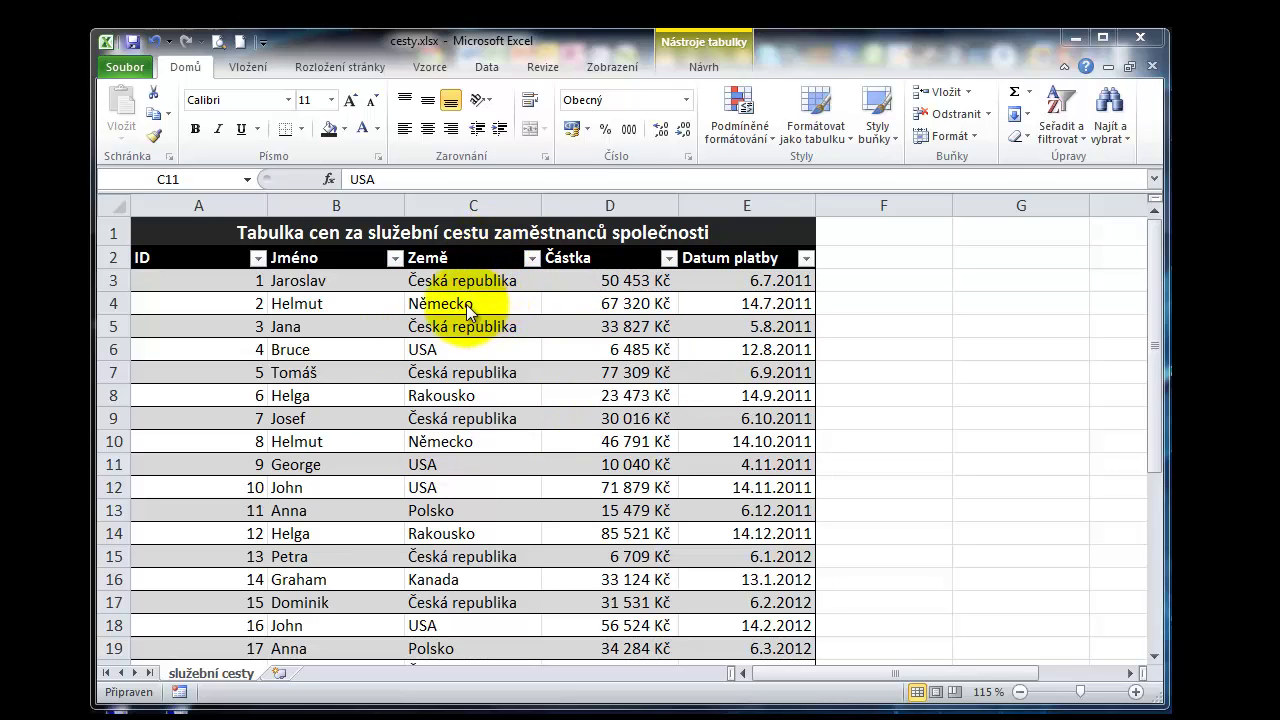
- Create a pivot table from Tabulka1, placing it on a new worksheet
left_click(249, 65)
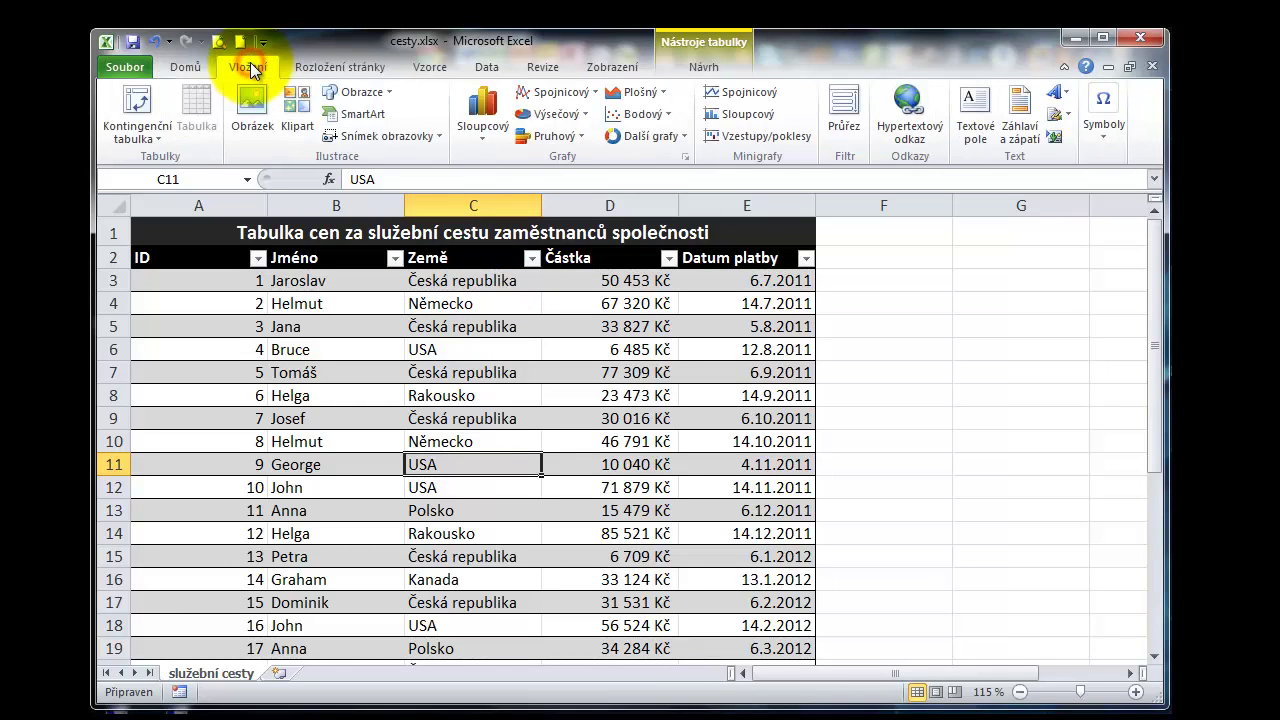
left_click(123, 94)
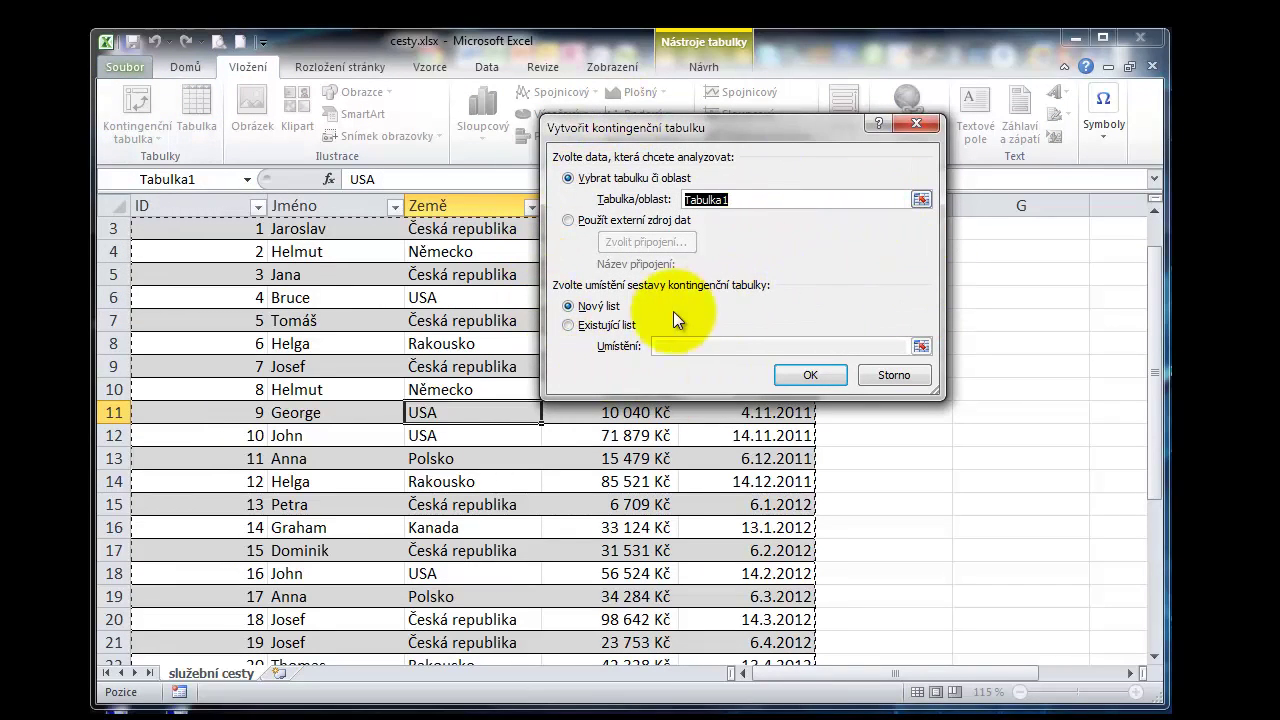
left_click(805, 372)
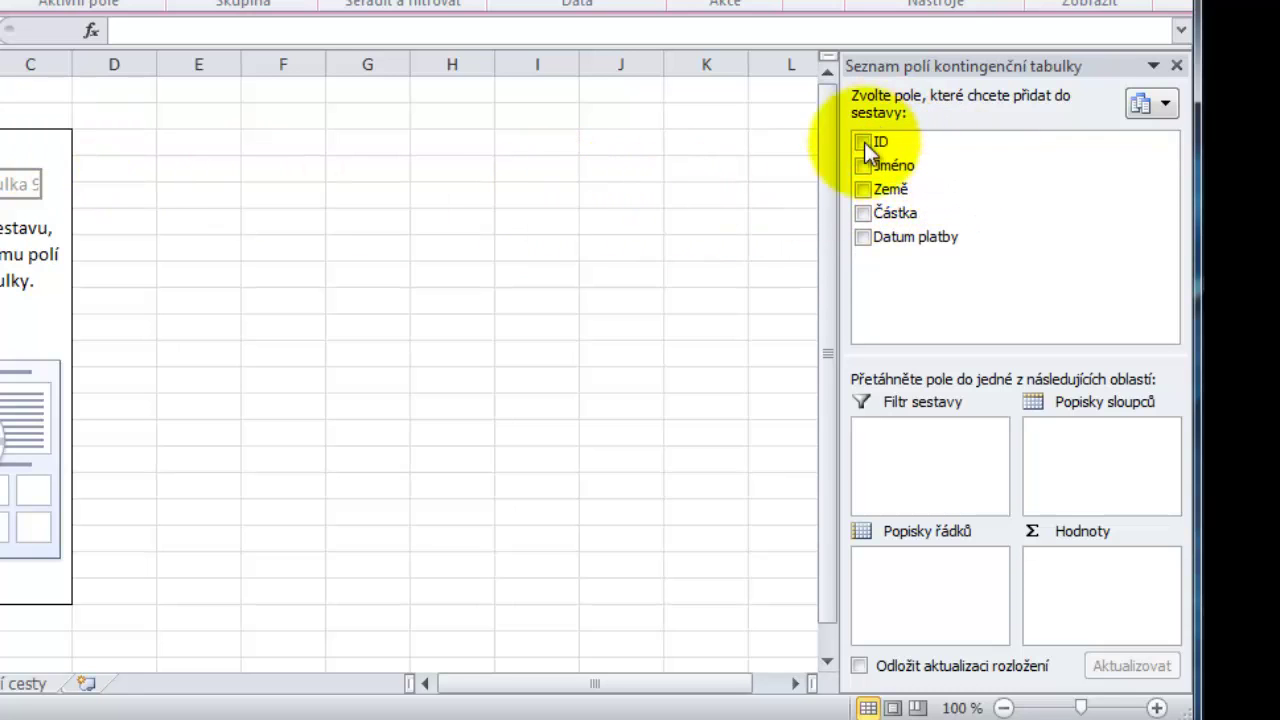
- Add the Jméno field to the pivot table's row labels and the Částka field to its values
left_click_drag(899, 171, 901, 565)
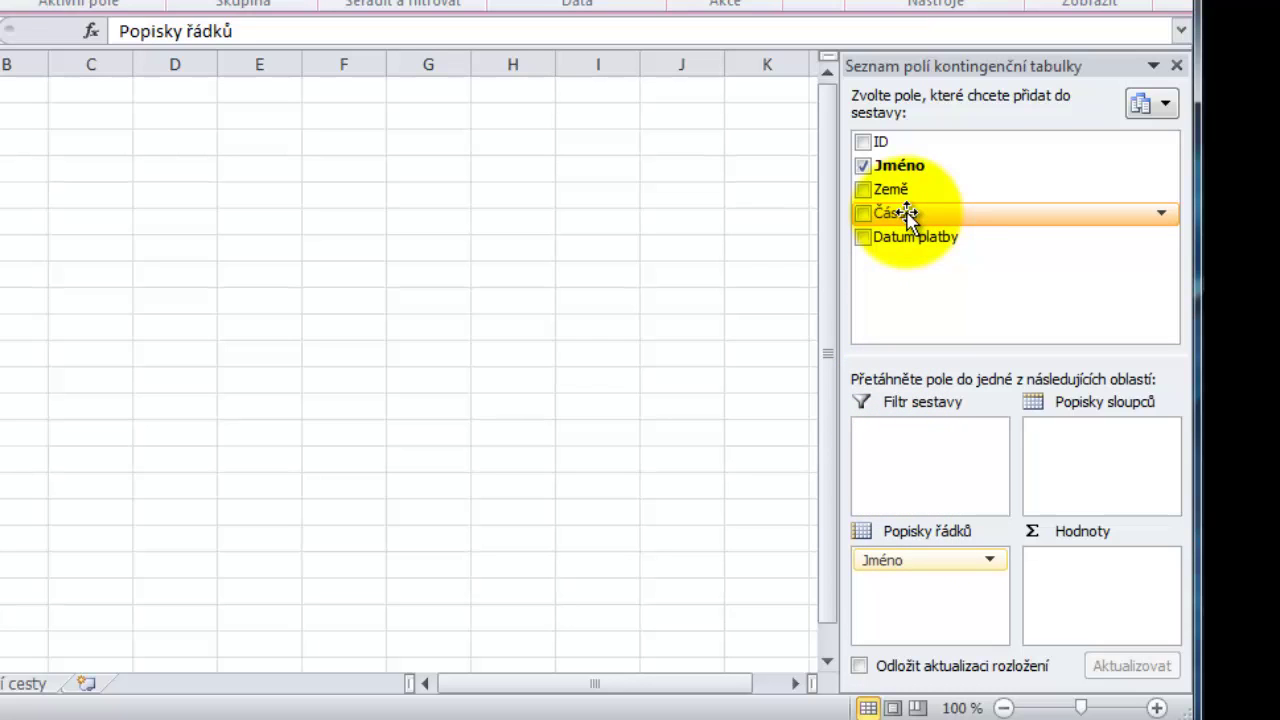
left_click_drag(907, 218, 1080, 583)
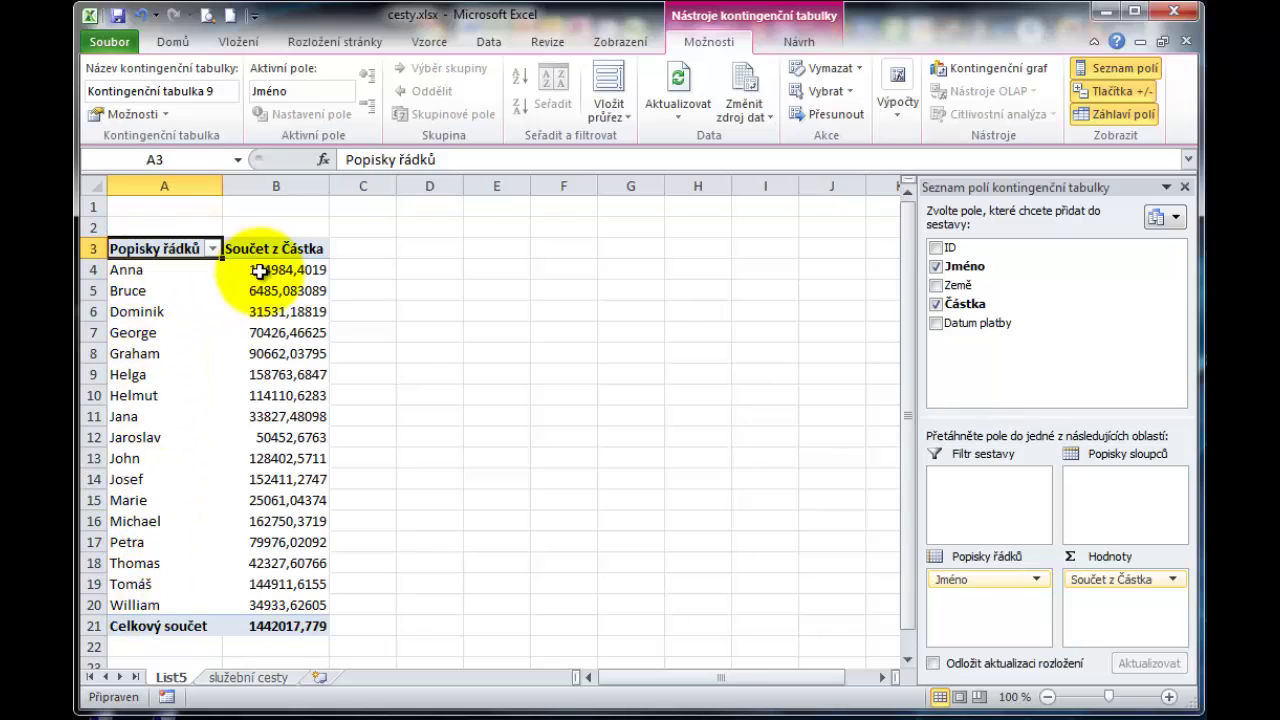
mouse_move(260, 271)
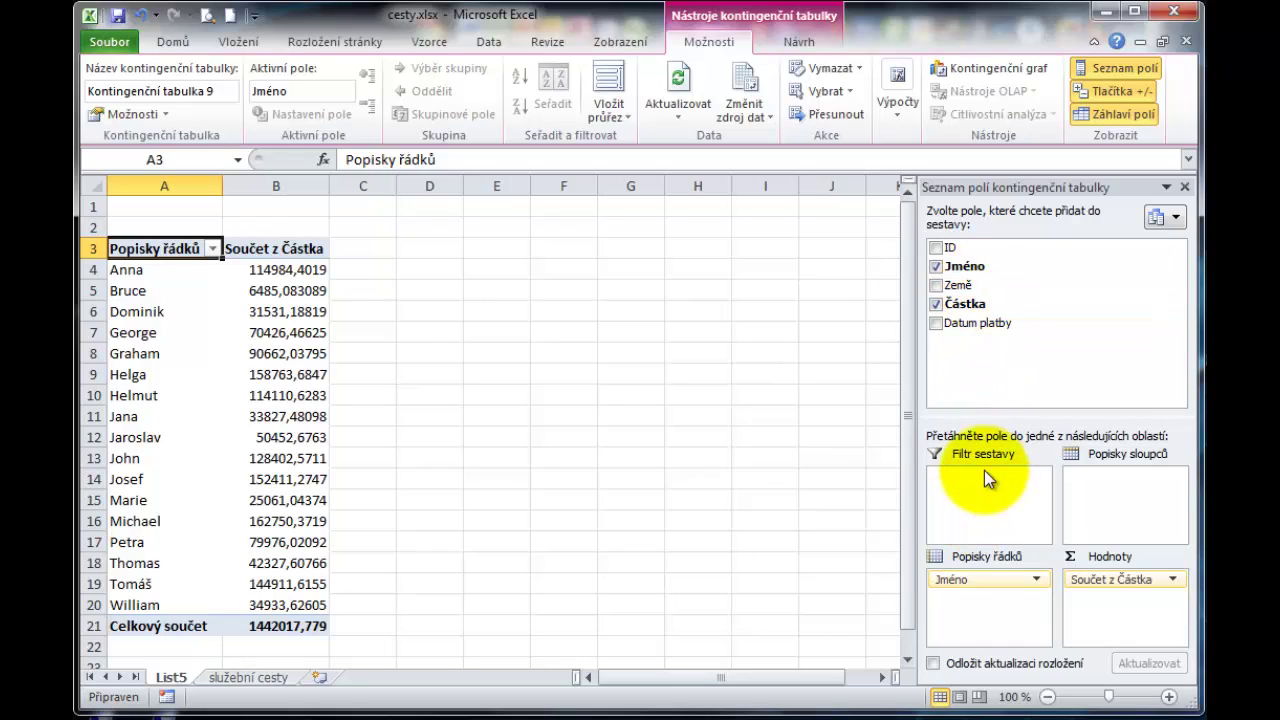
- Add Země as the pivot table's report filter and filter it to Česká republika
left_click_drag(984, 290, 980, 484)
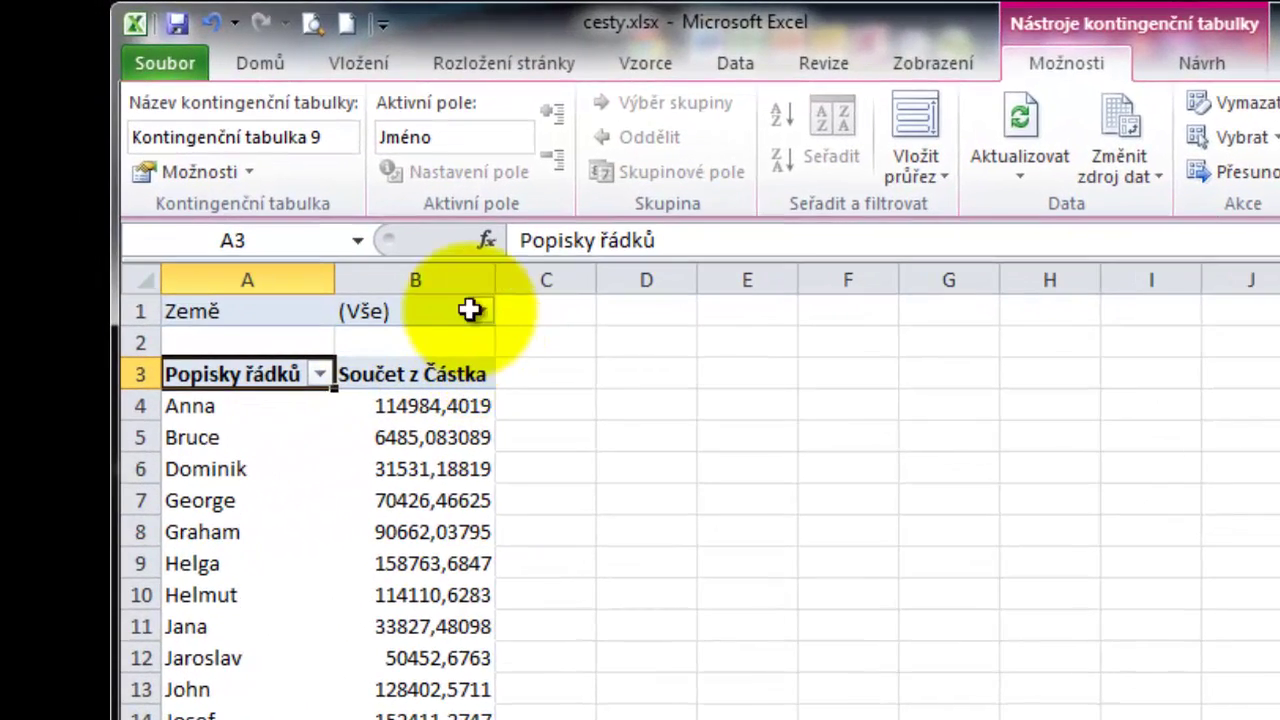
left_click(482, 312)
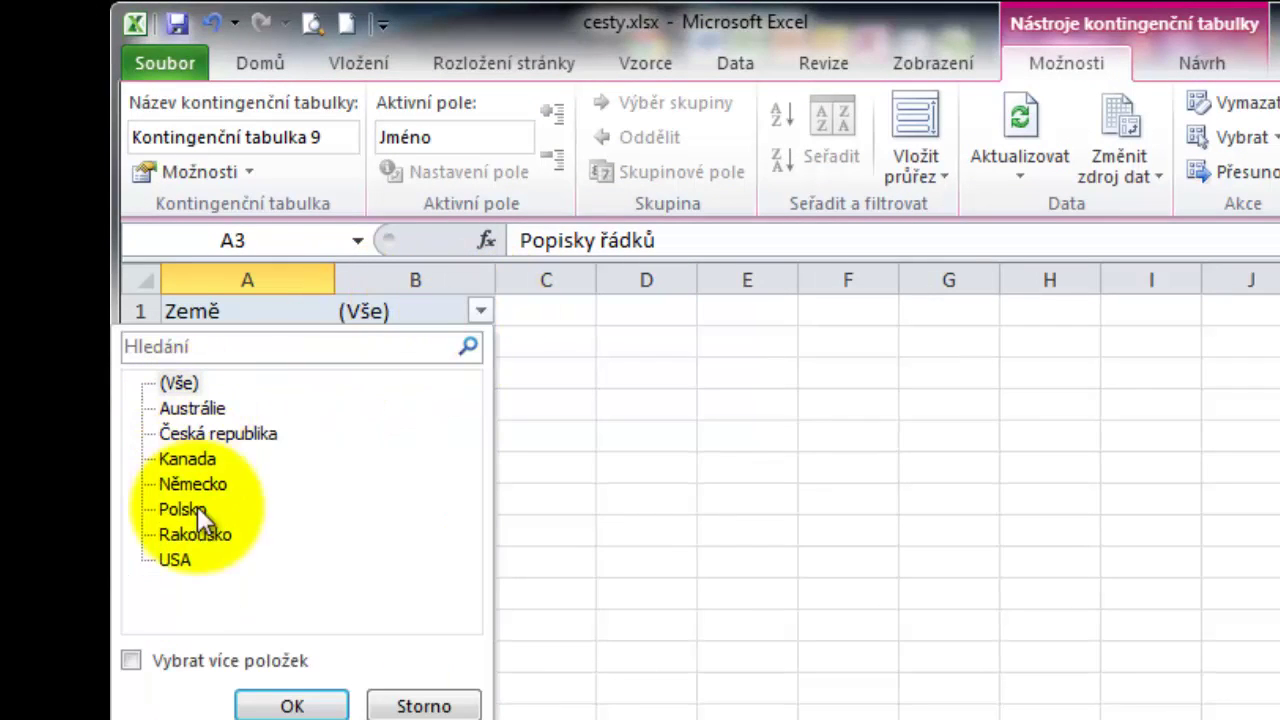
left_click(199, 433)
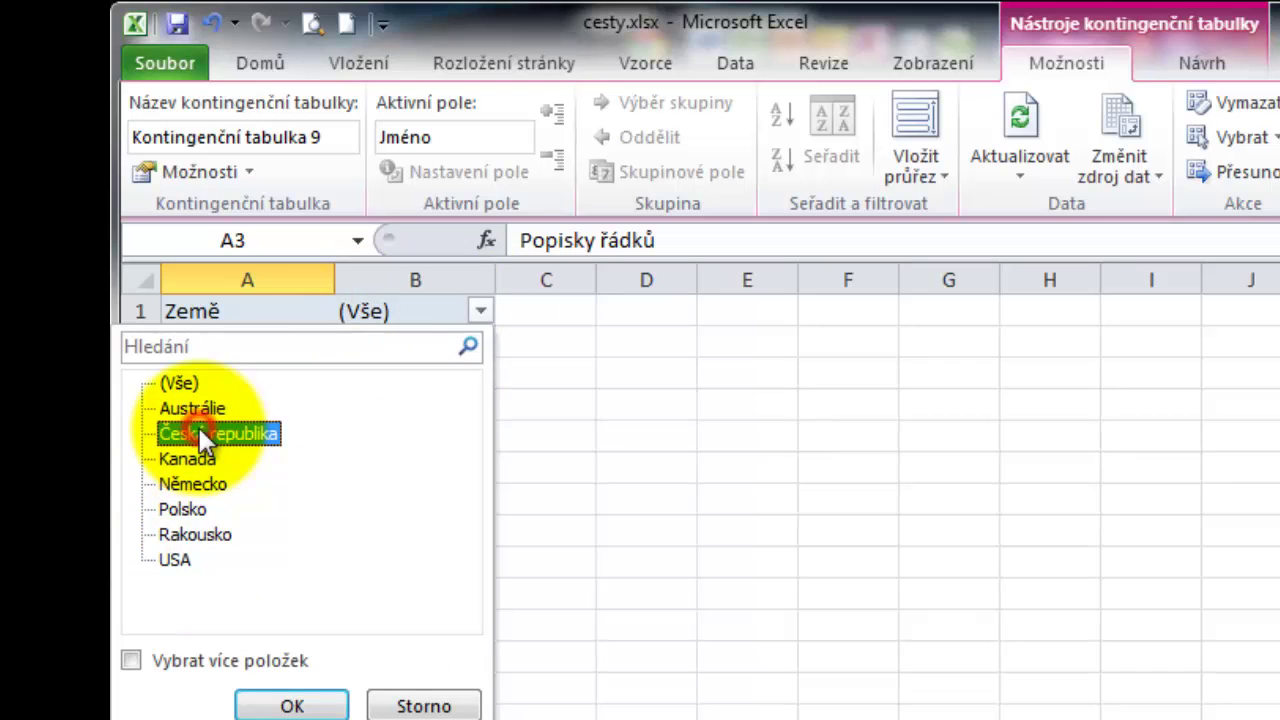
left_click(290, 706)
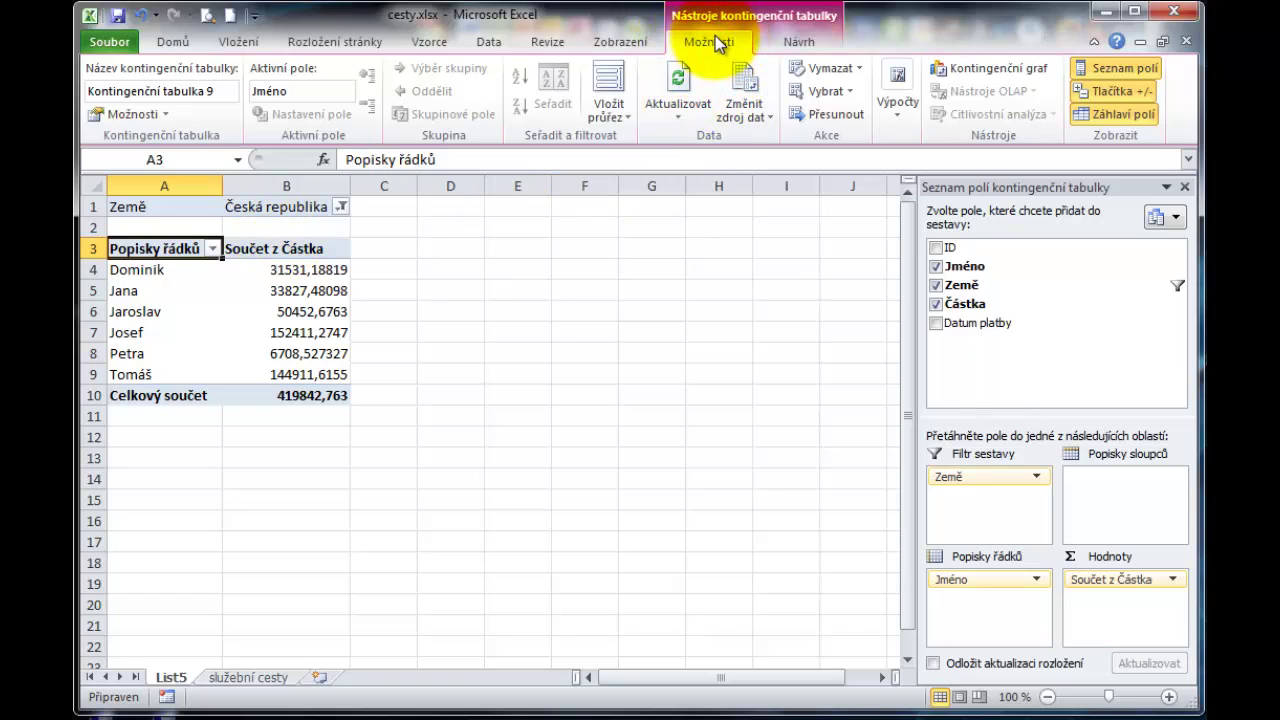
- Insert a slicer for the Země field of the pivot table
left_click(609, 77)
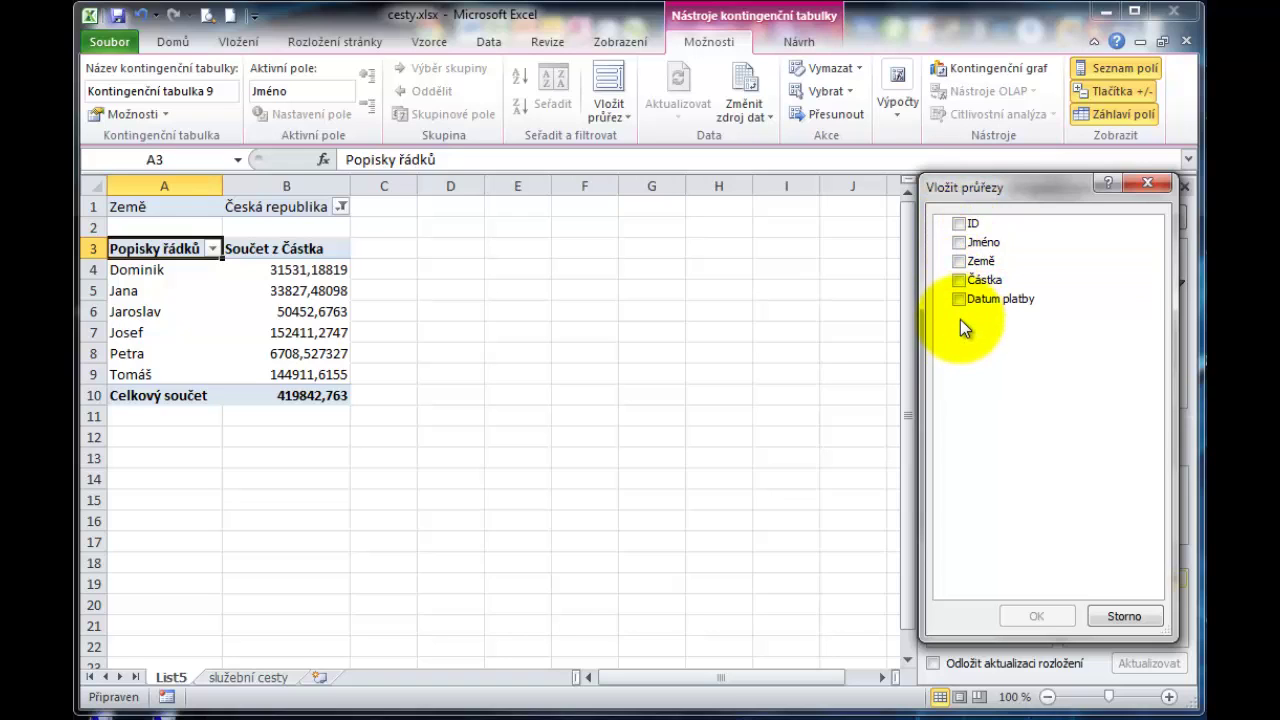
left_click(960, 263)
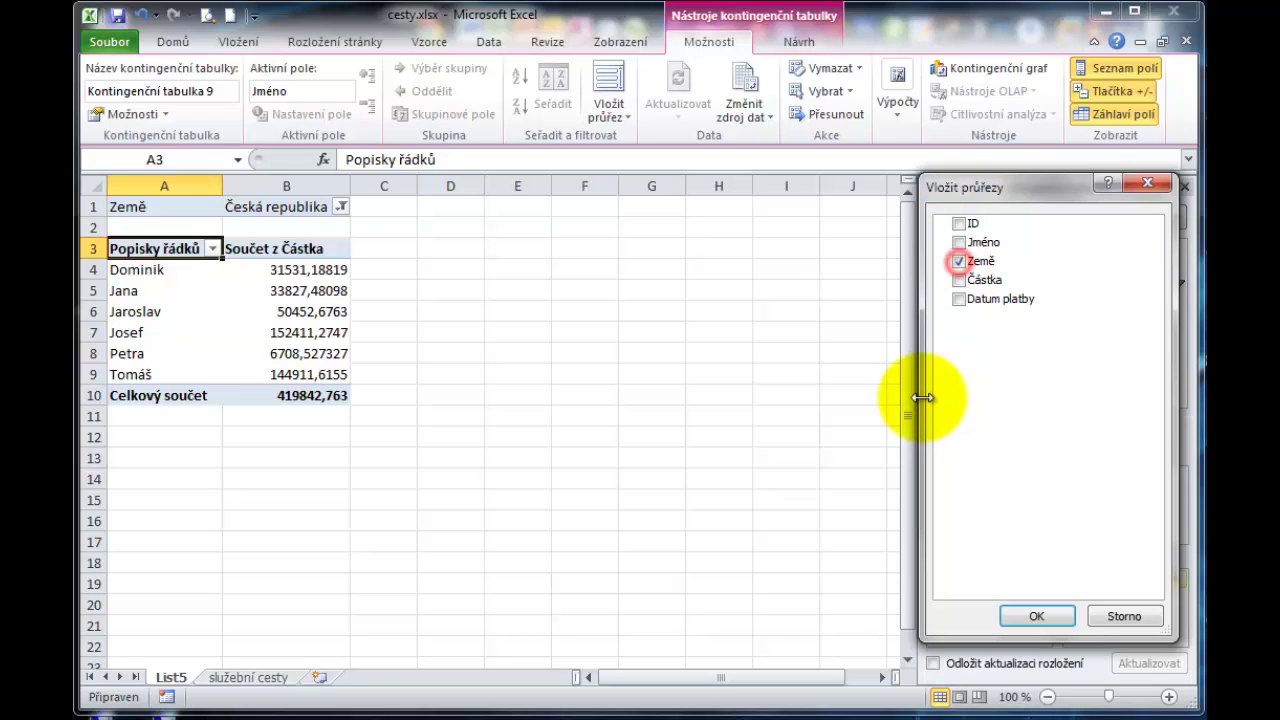
left_click(1027, 615)
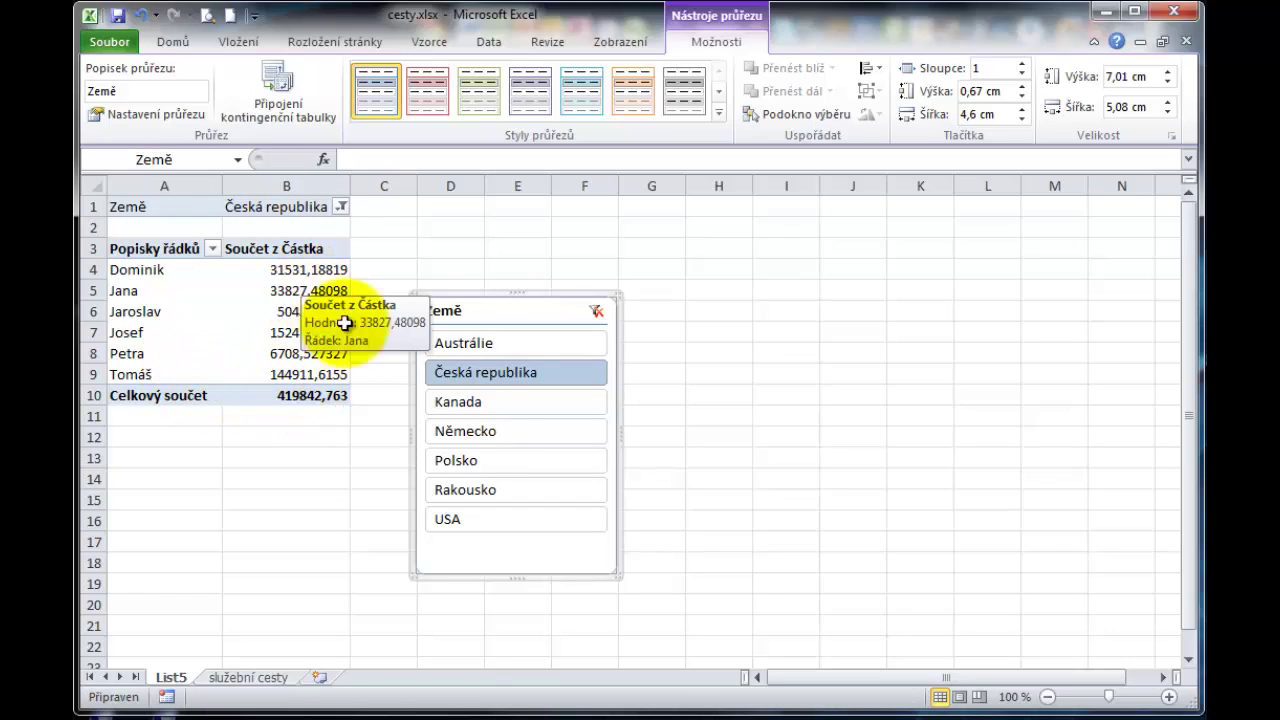
- Filter the pivot table through the Země slicer by Německo, Kanada, Austrálie, Polsko and Rakousko, one at a time
left_click(491, 432)
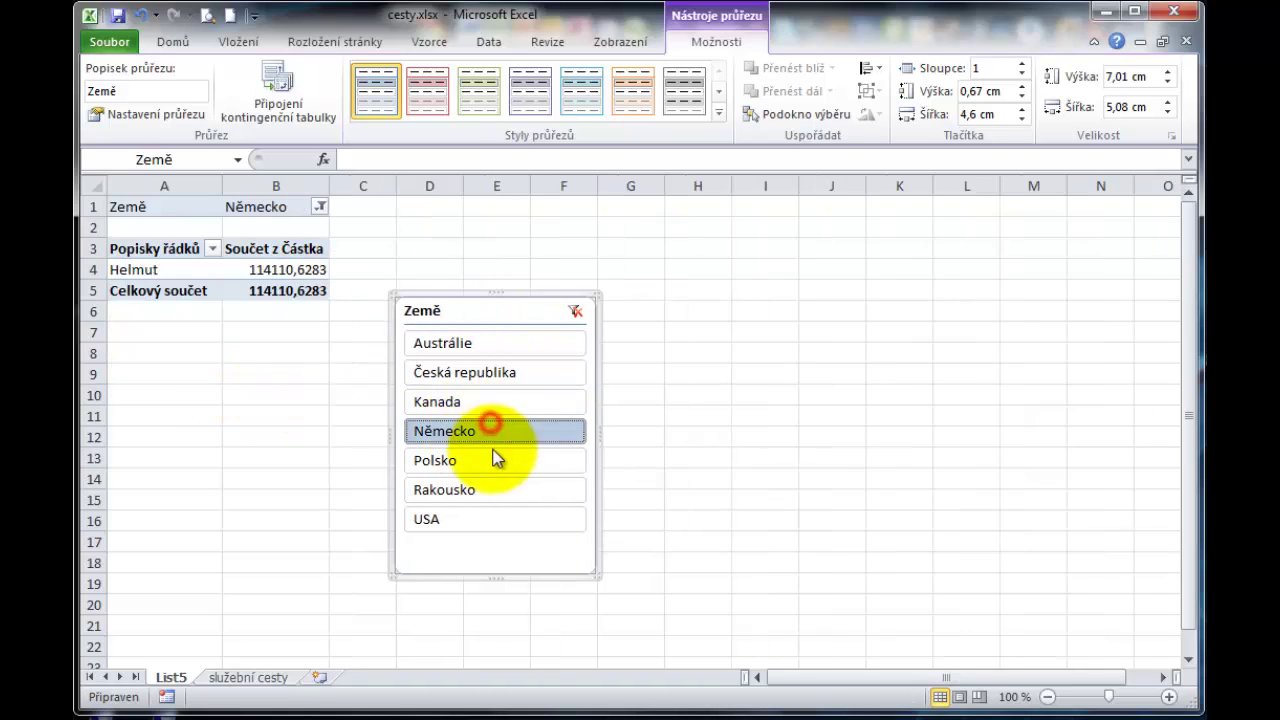
left_click(490, 400)
left_click(490, 345)
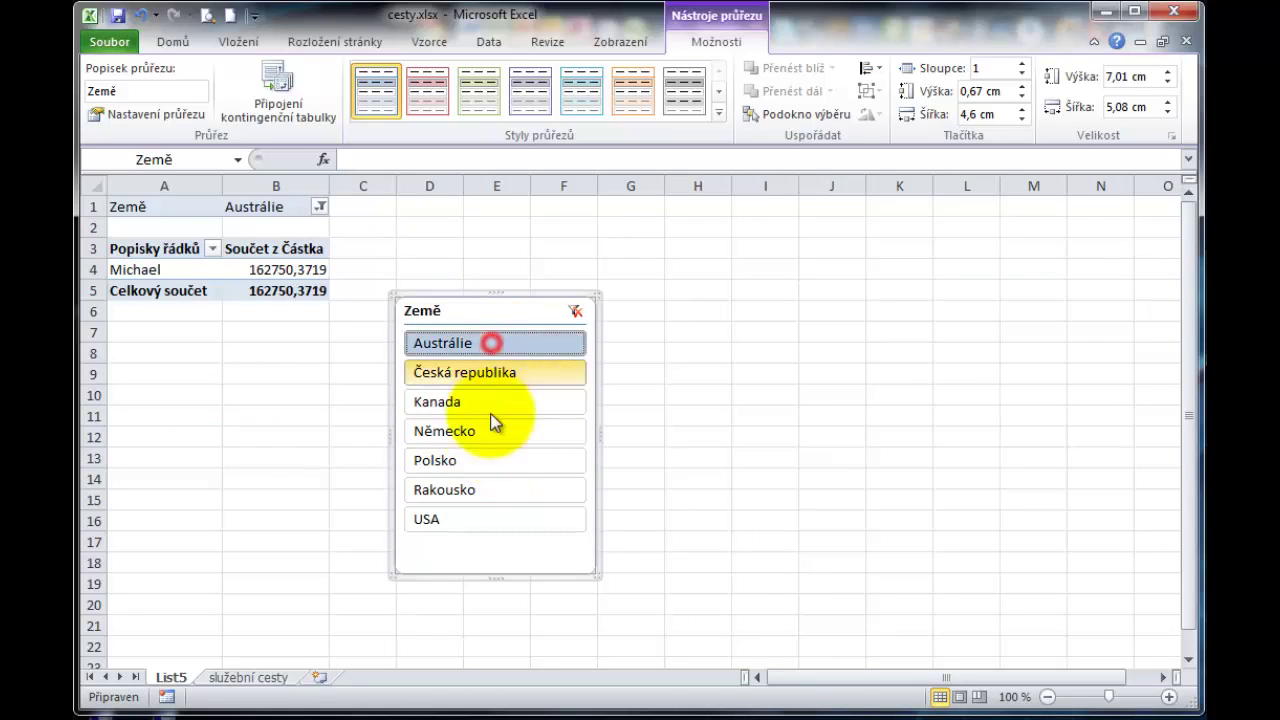
left_click(484, 461)
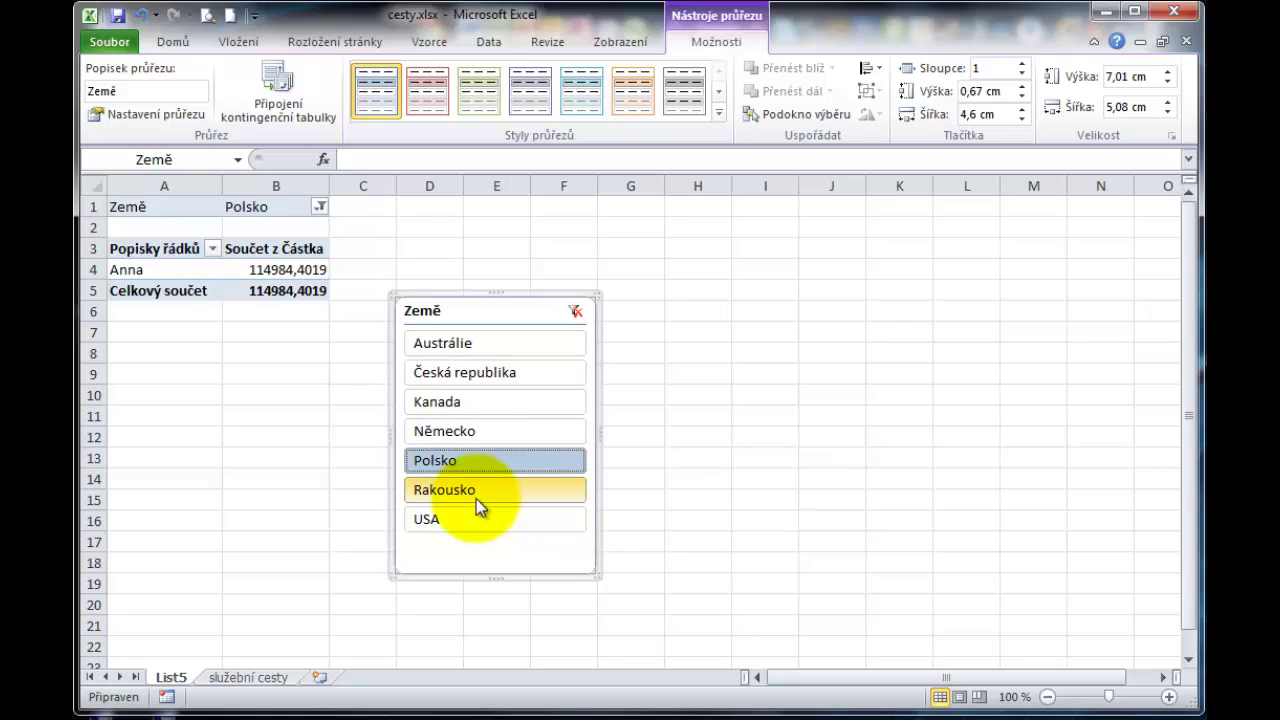
left_click(476, 492)
- Select USA, Polsko, Kanada and Austrálie together in the Země slicer to filter the pivot table by several countries
left_click(475, 526)
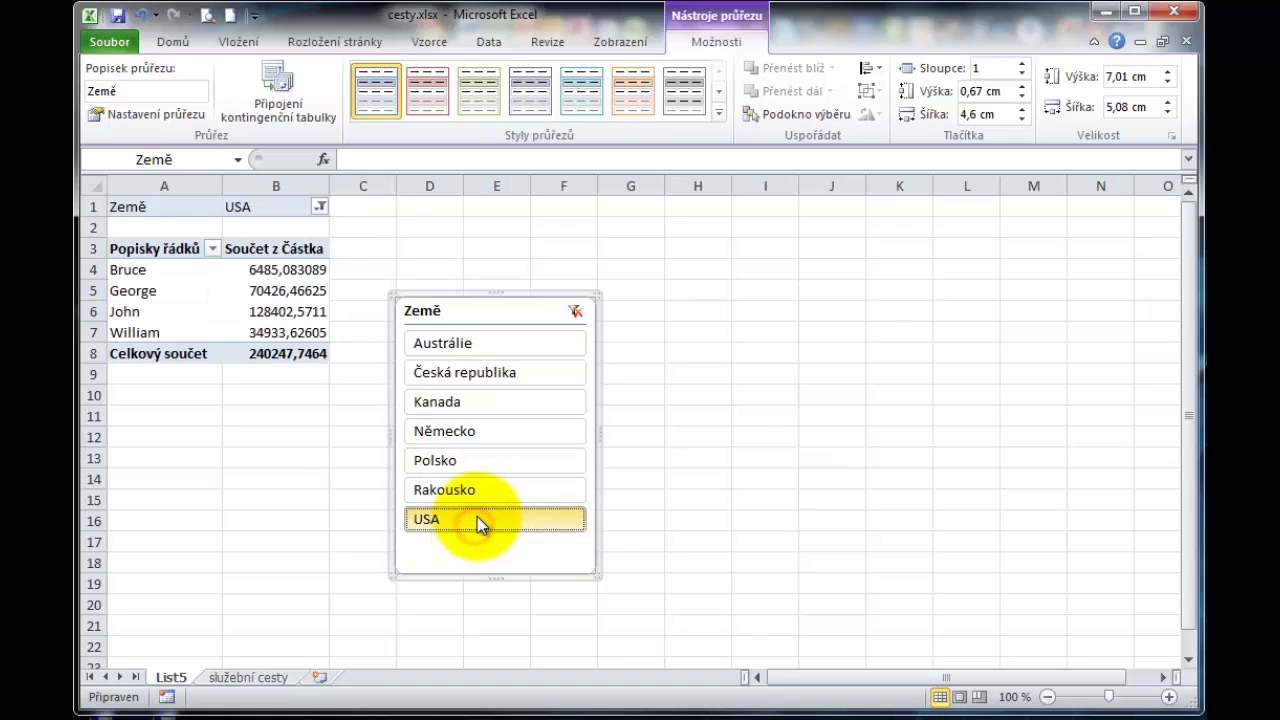
left_click(480, 458, "ctrl")
left_click(481, 403, "ctrl")
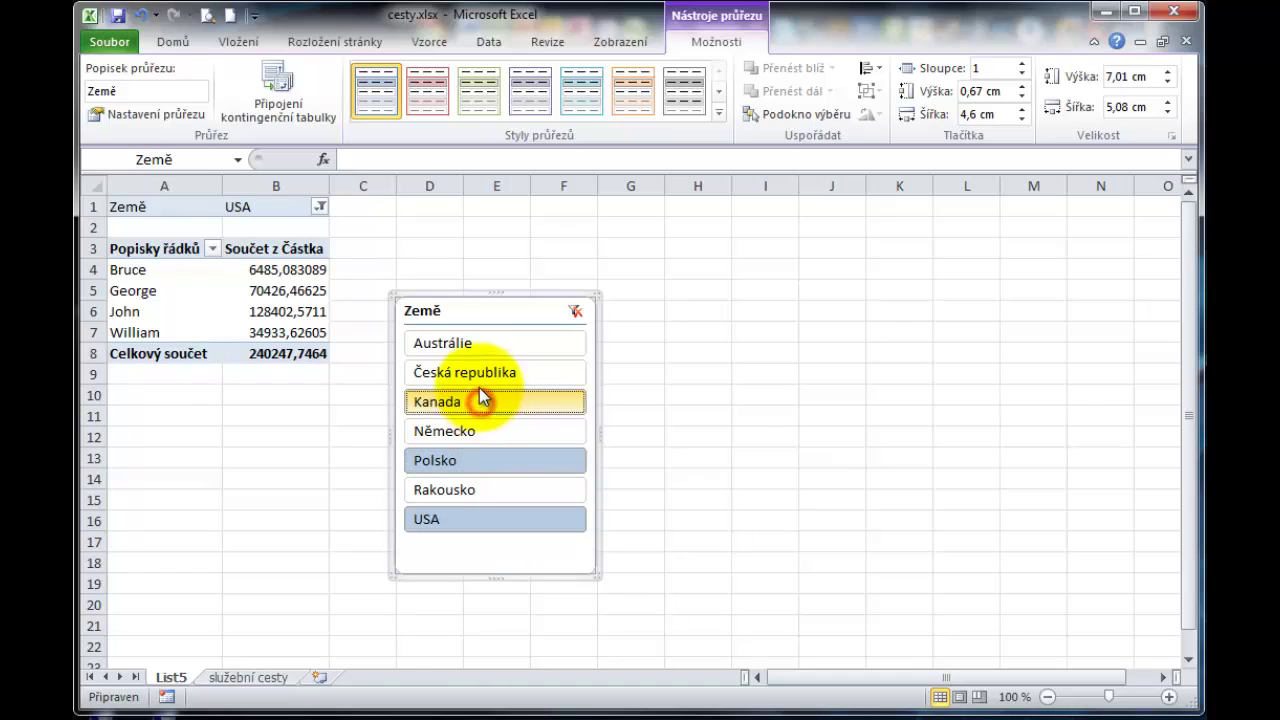
left_click(477, 344, "ctrl")
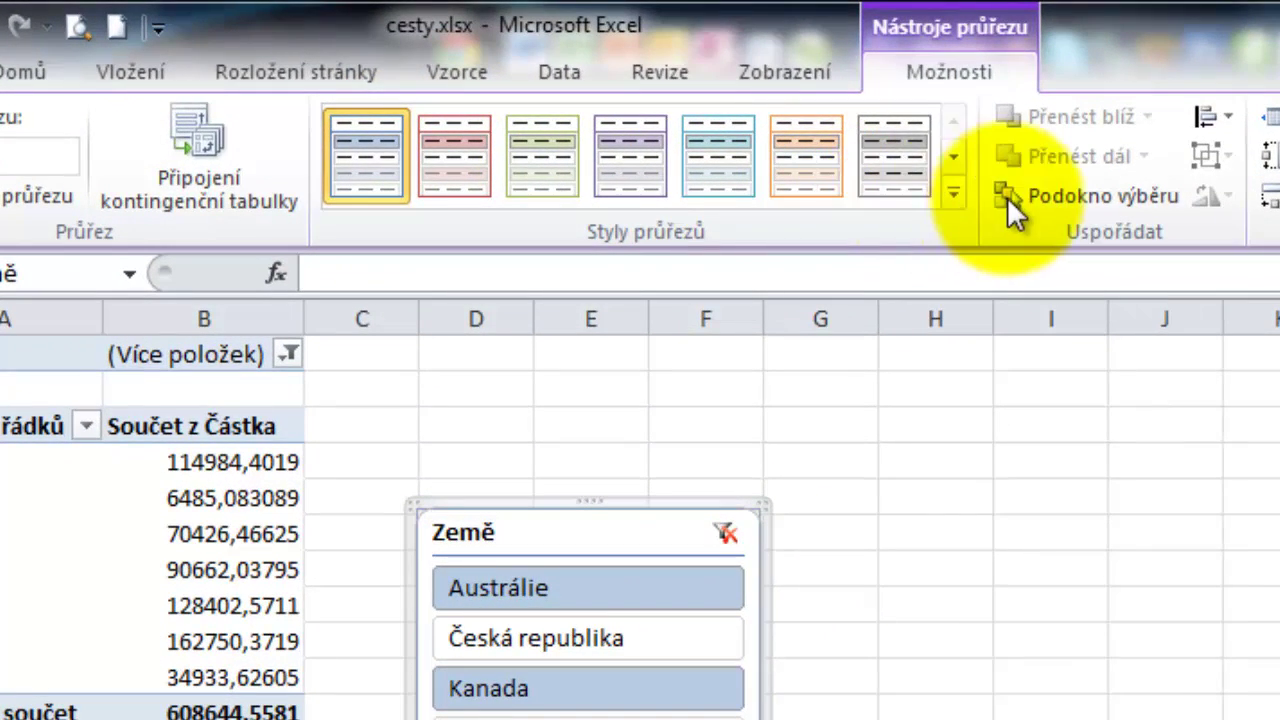
- Try the dark orange style on the Země slicer and settle on the dark red style
left_click(953, 193)
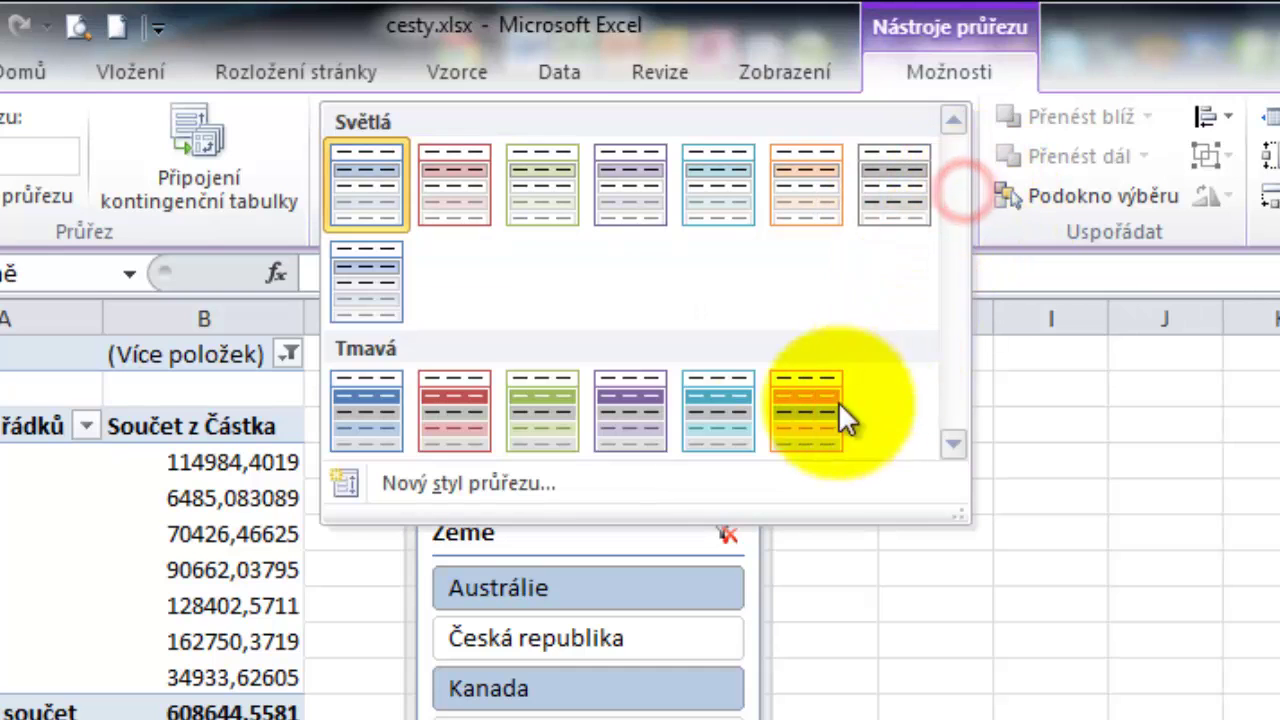
left_click(800, 415)
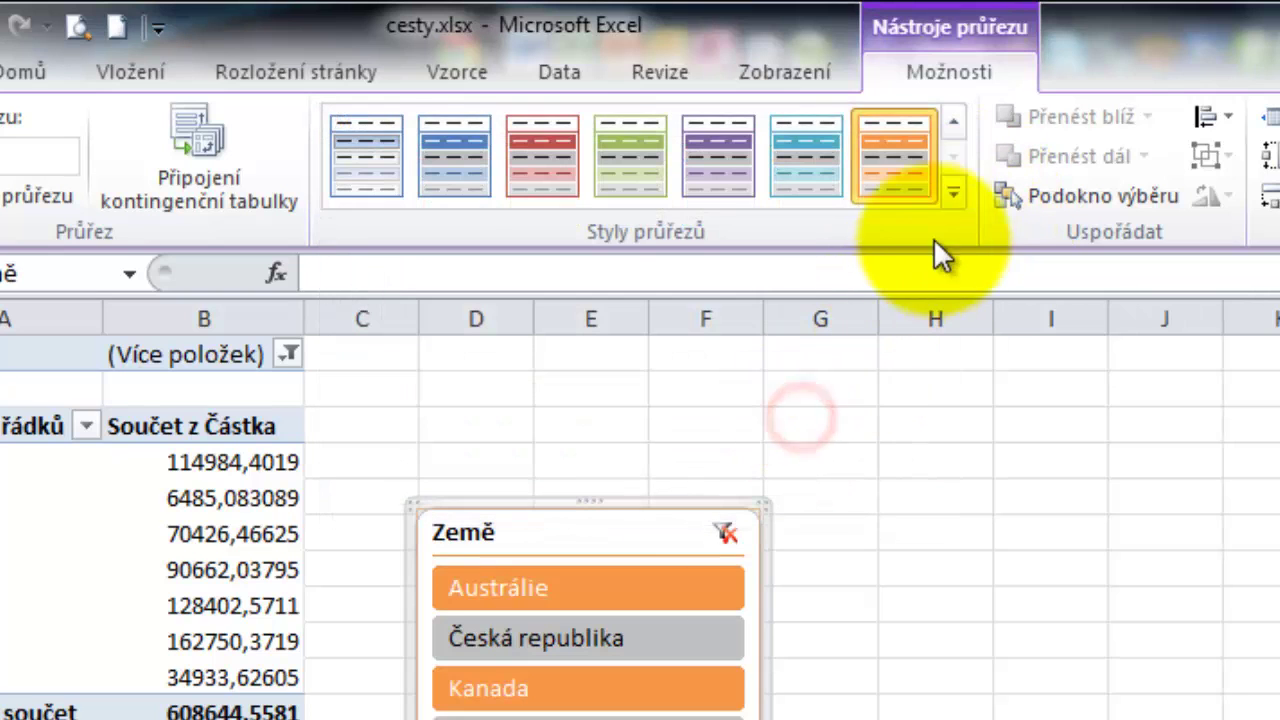
left_click(955, 200)
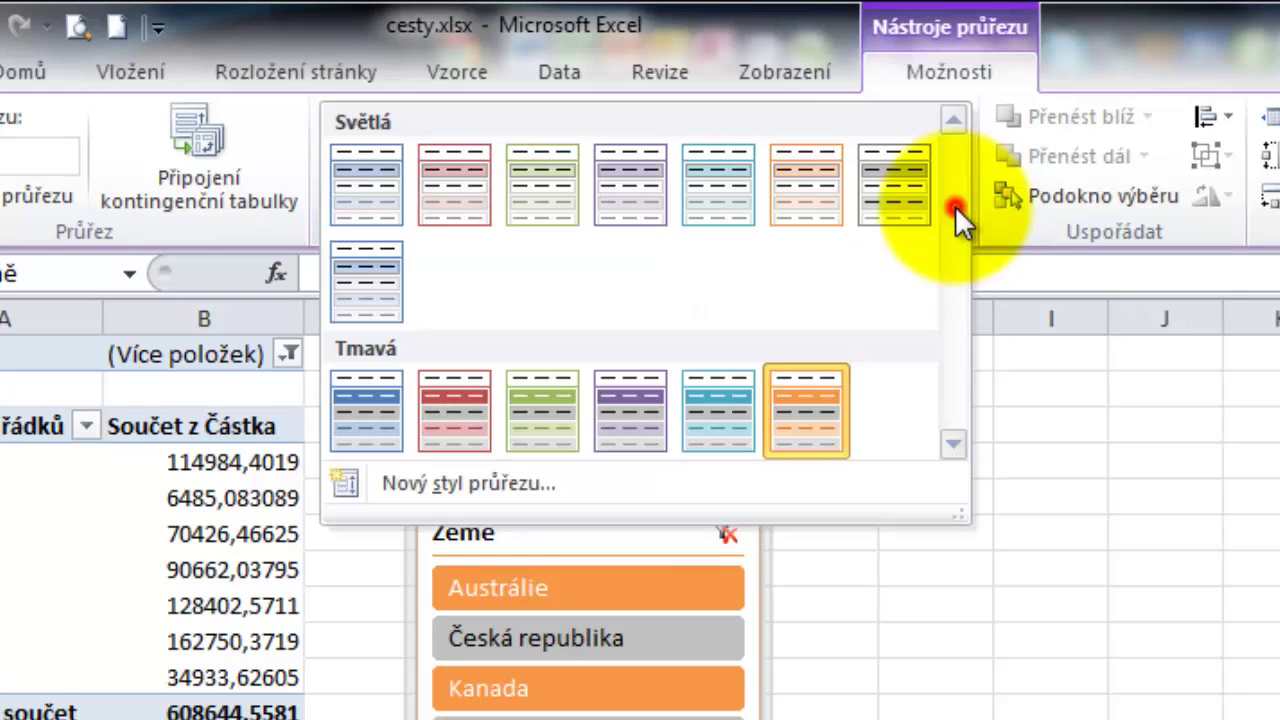
left_click(458, 409)
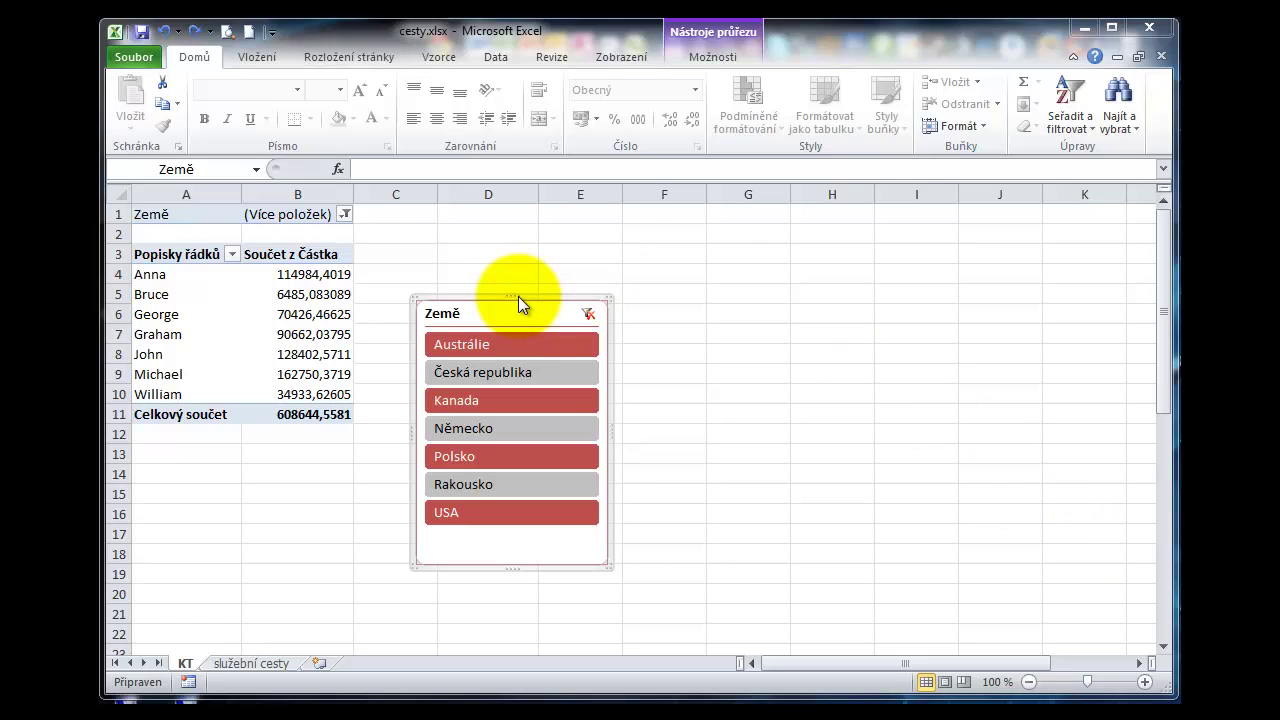
- Move the Země slicer over to columns G and H and paste a copy of the pivot table in A1:B11 at D1
left_click_drag(490, 298, 806, 222)
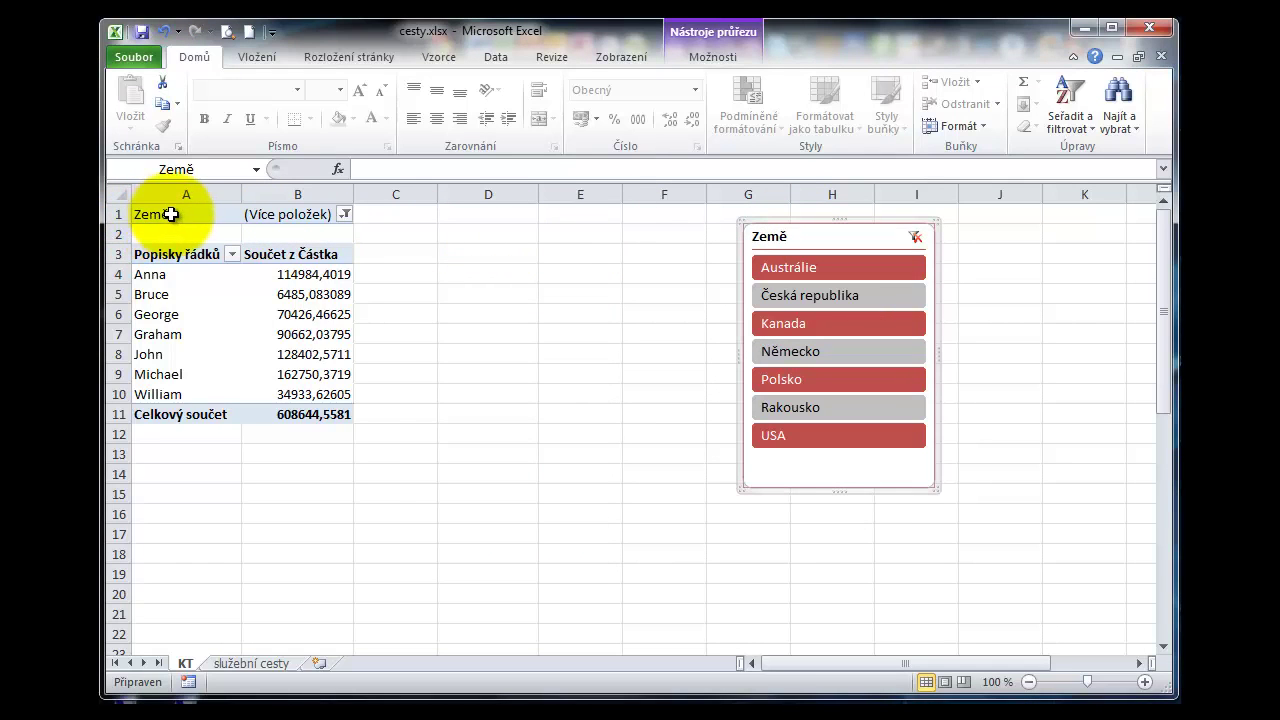
left_click_drag(171, 214, 303, 409)
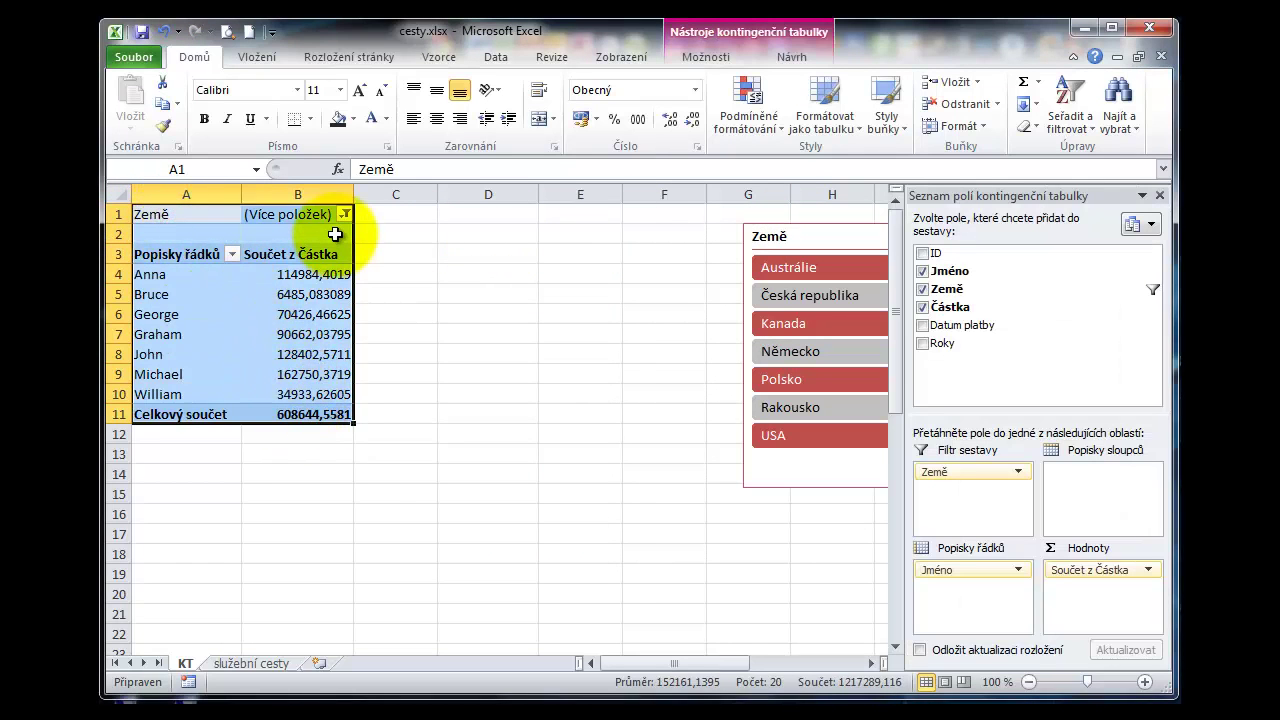
key("ctrl+c")
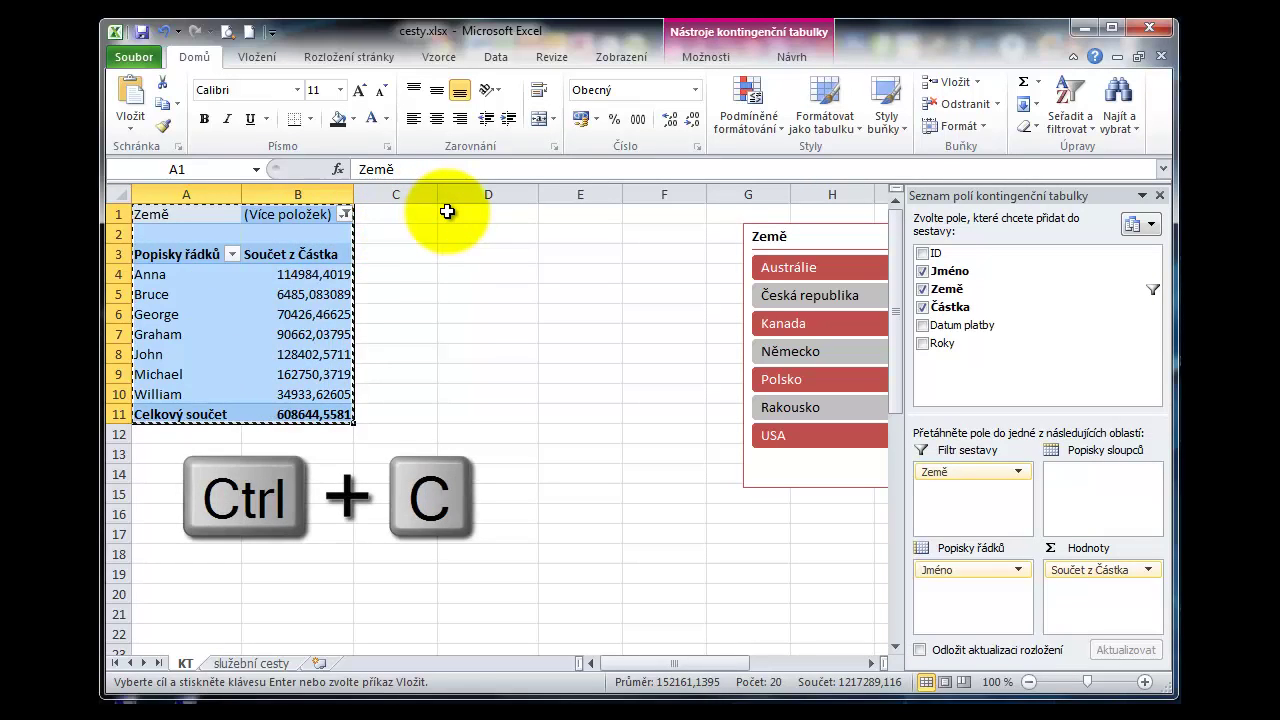
left_click(447, 212)
key("ctrl+v")
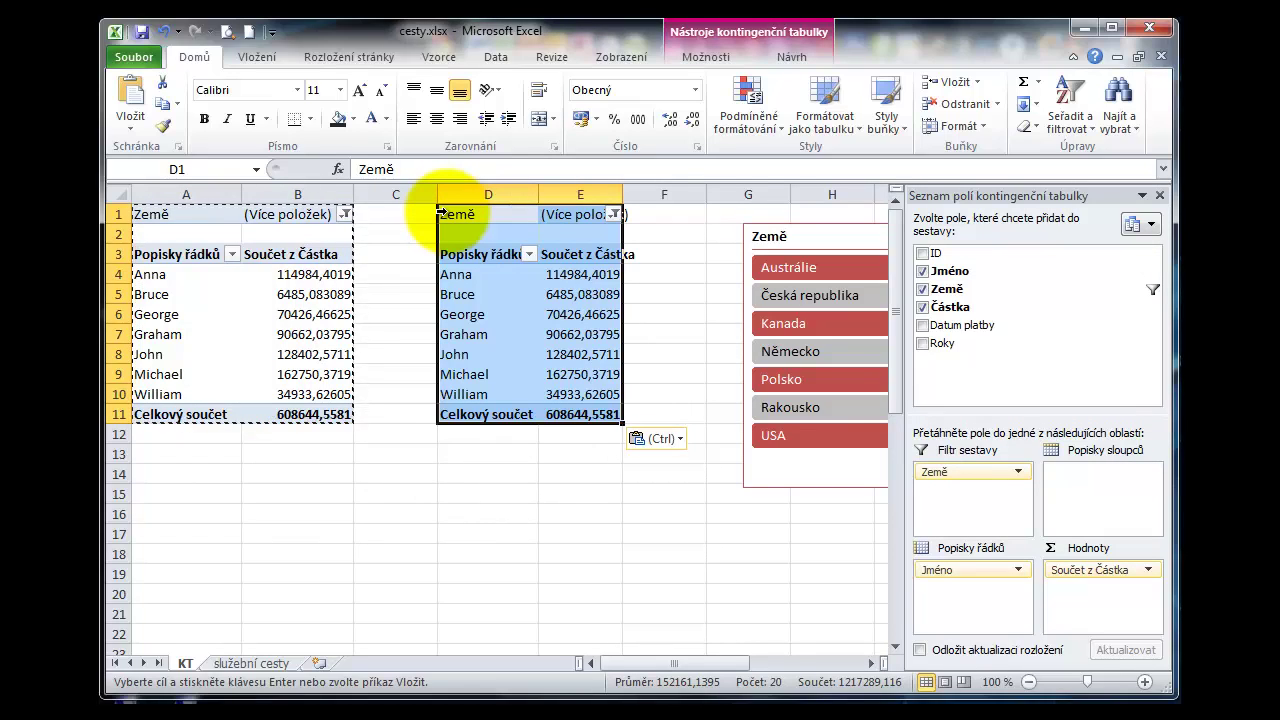
key("Escape")
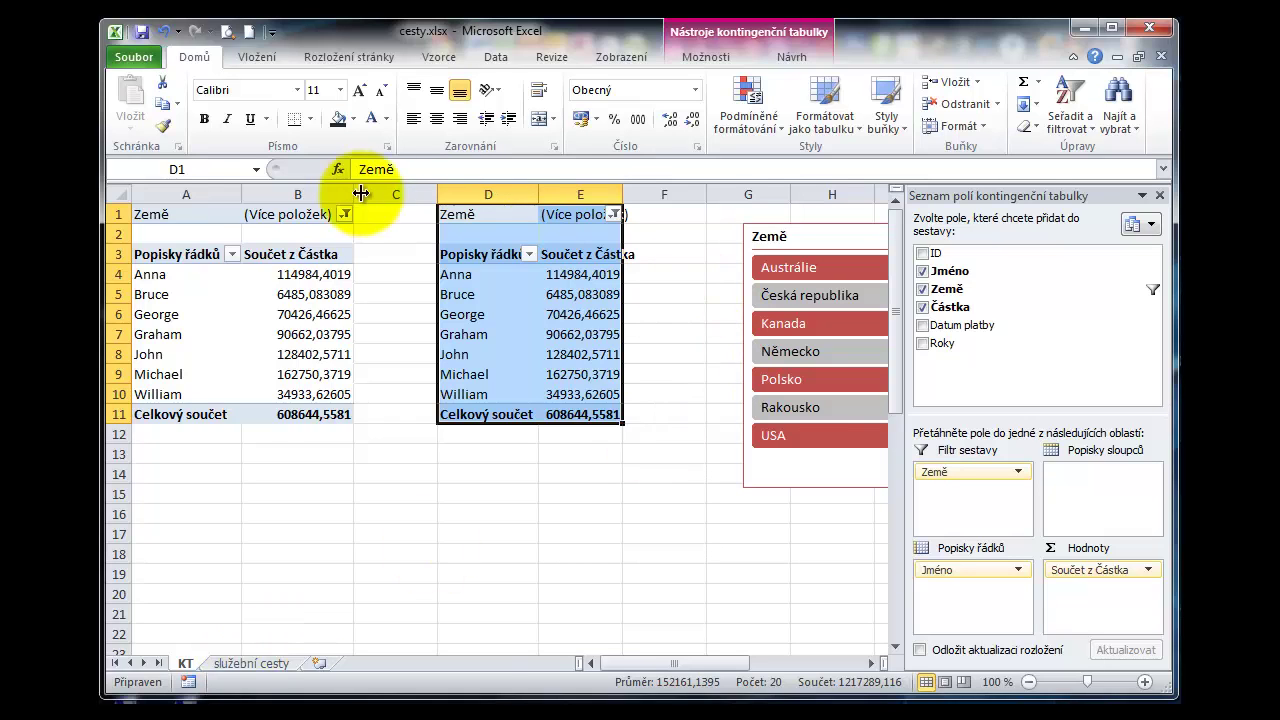
- Shift the Země slicer slightly toward the tables and connect it to both Kontingenční tabulka 20 and Kontingenční tabulka 31
left_click_drag(831, 236, 794, 240)
left_click(697, 58)
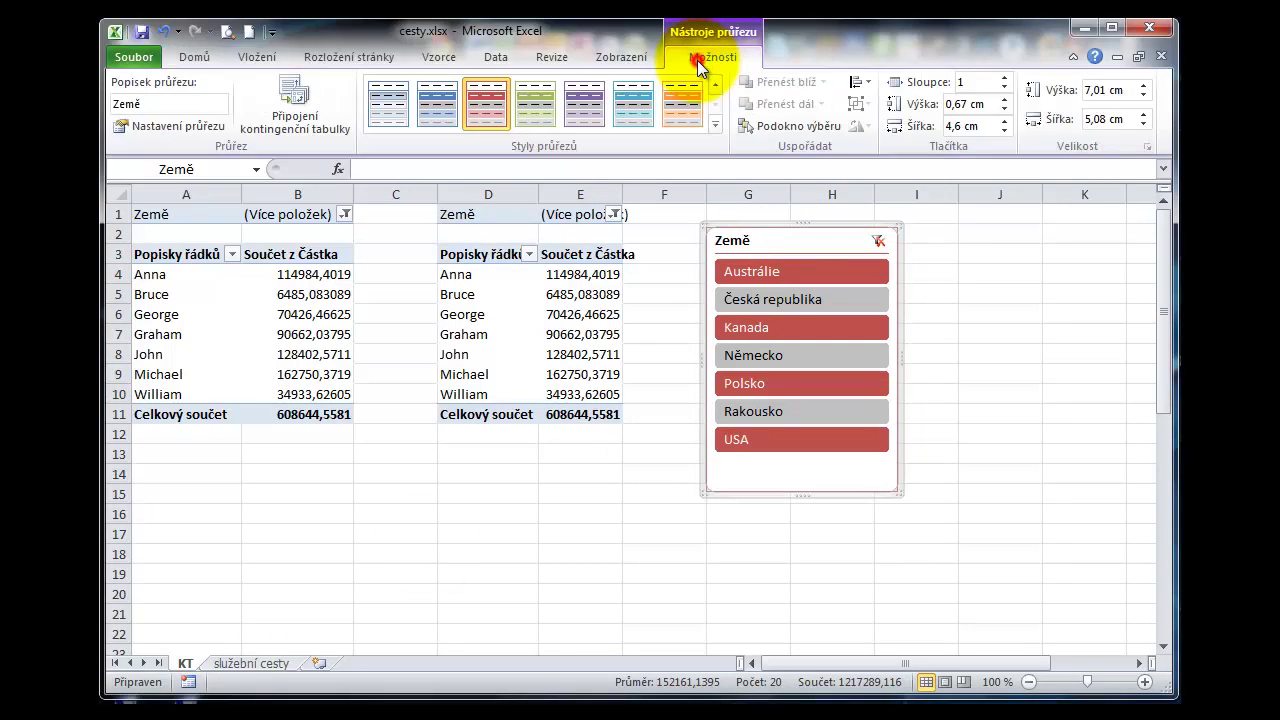
left_click(297, 92)
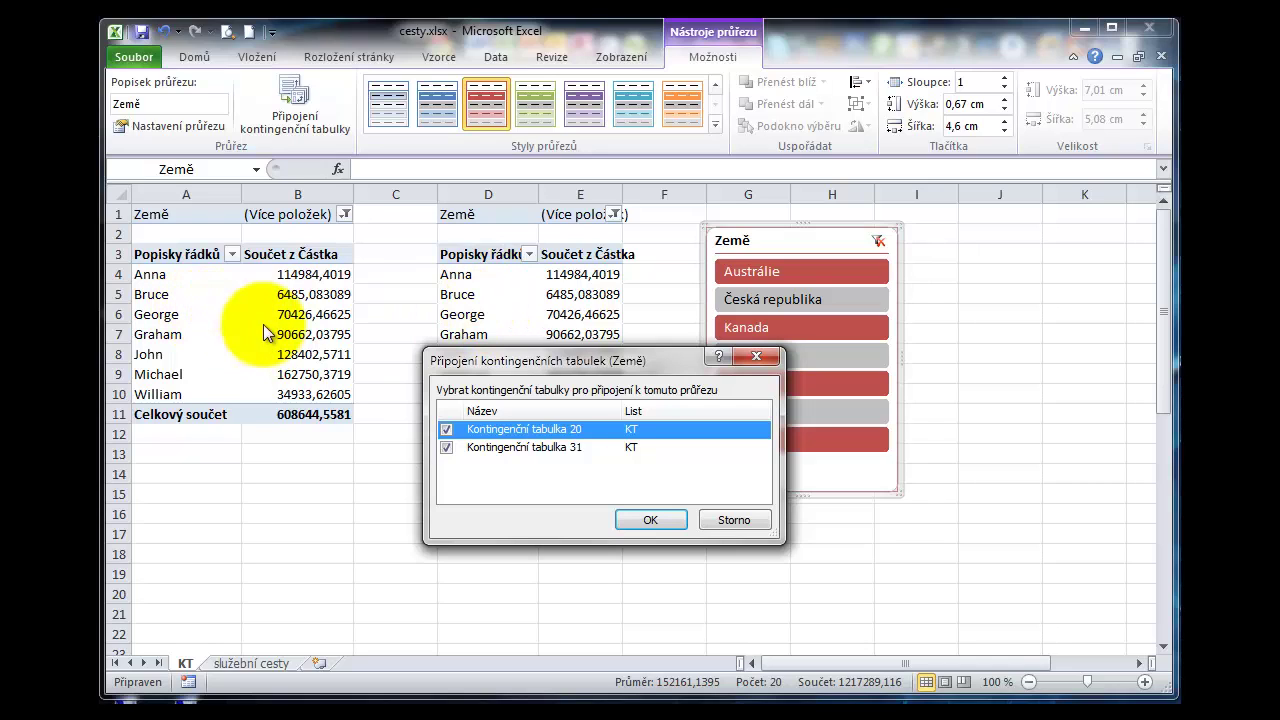
left_click(447, 448)
left_click(447, 448)
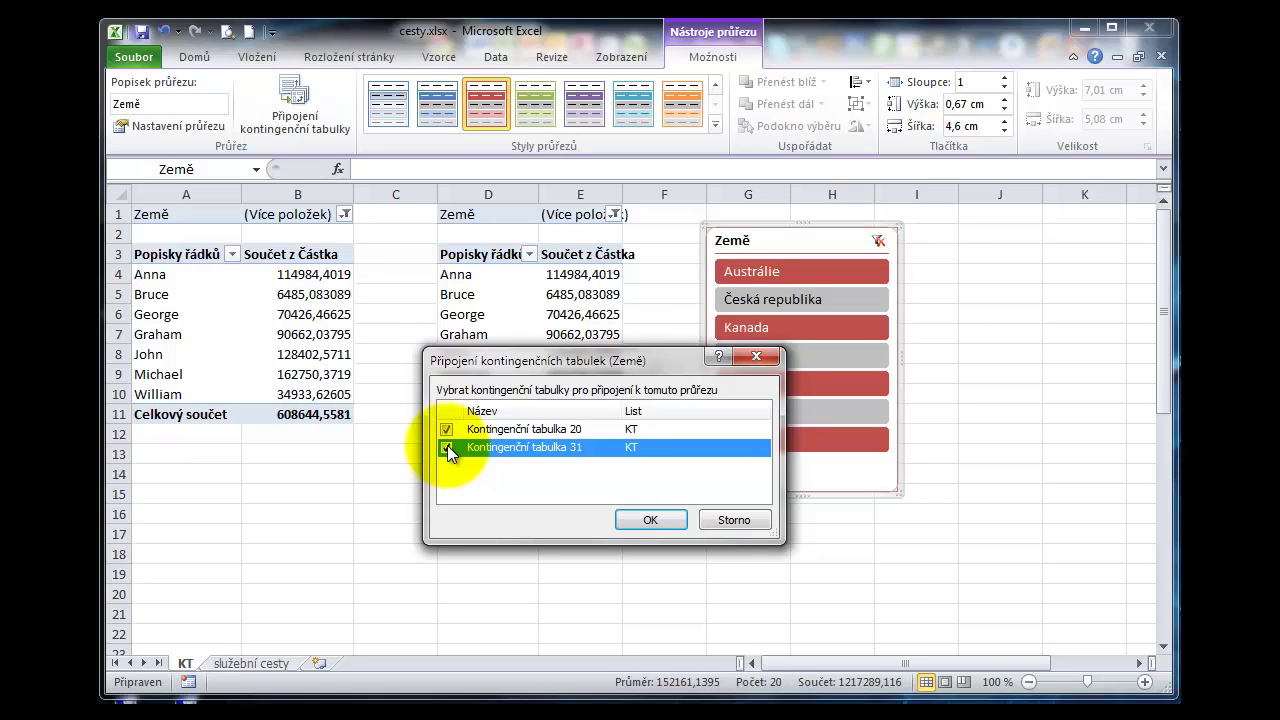
left_click(447, 448)
left_click(648, 521)
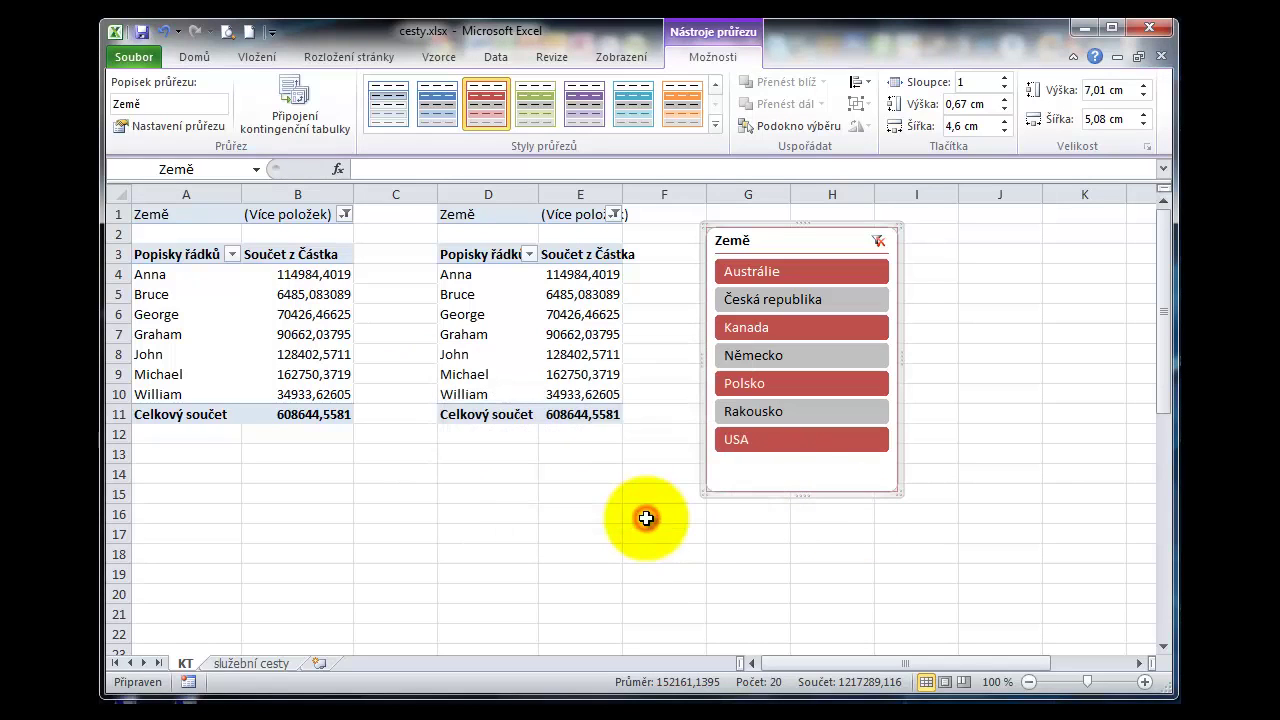
- Filter both pivot tables through the slicer by Česká republika, Kanada, Německo, Polsko, Rakousko and USA, one at a time
left_click(767, 301)
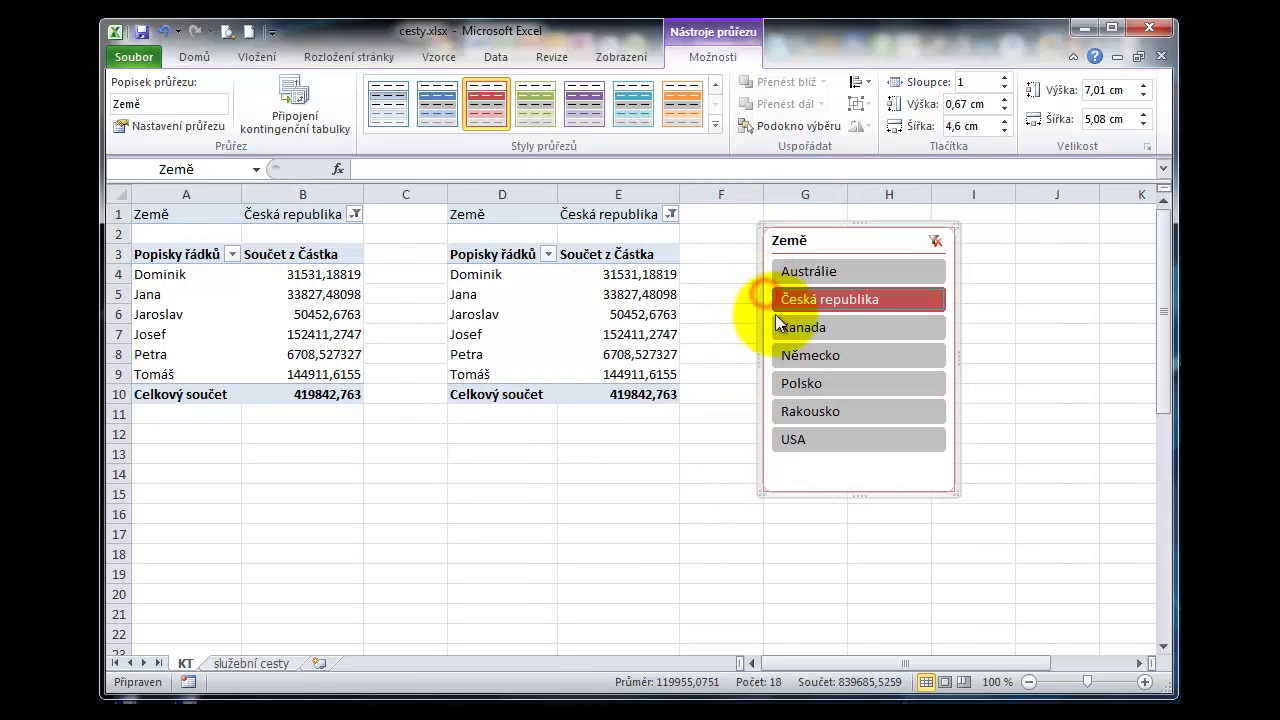
left_click(815, 329)
left_click(812, 352)
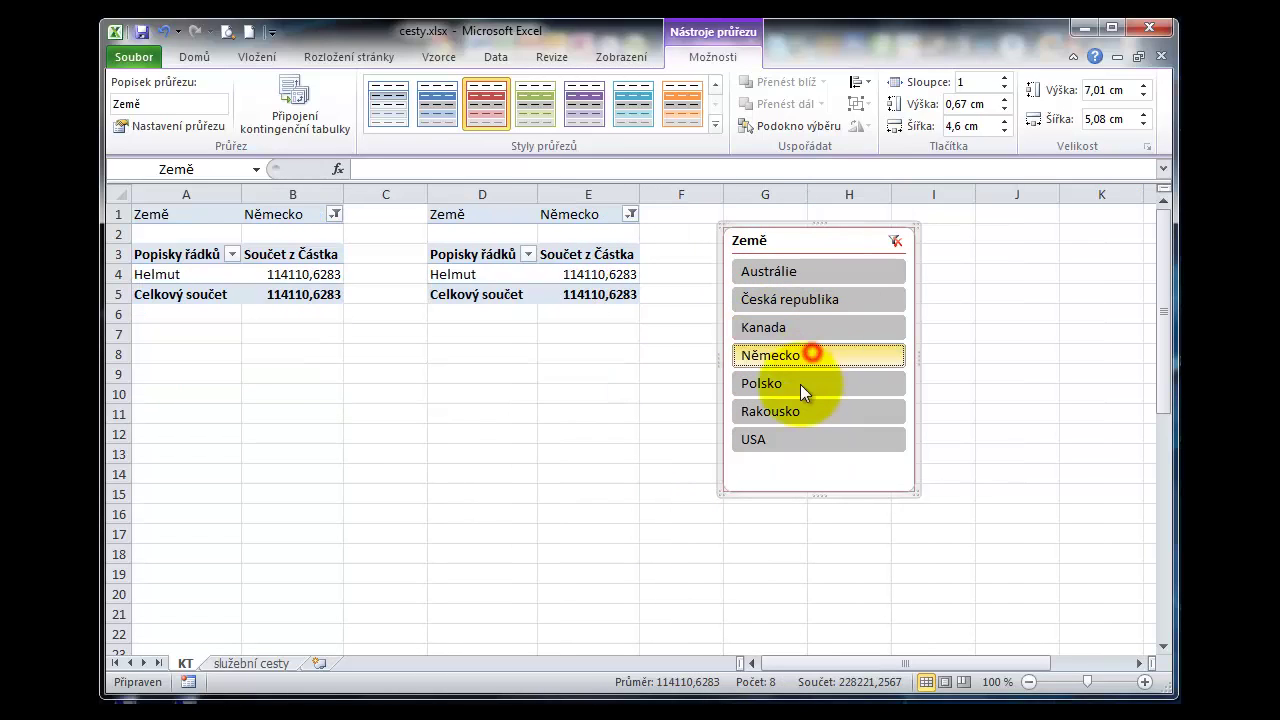
left_click(799, 386)
left_click(794, 412)
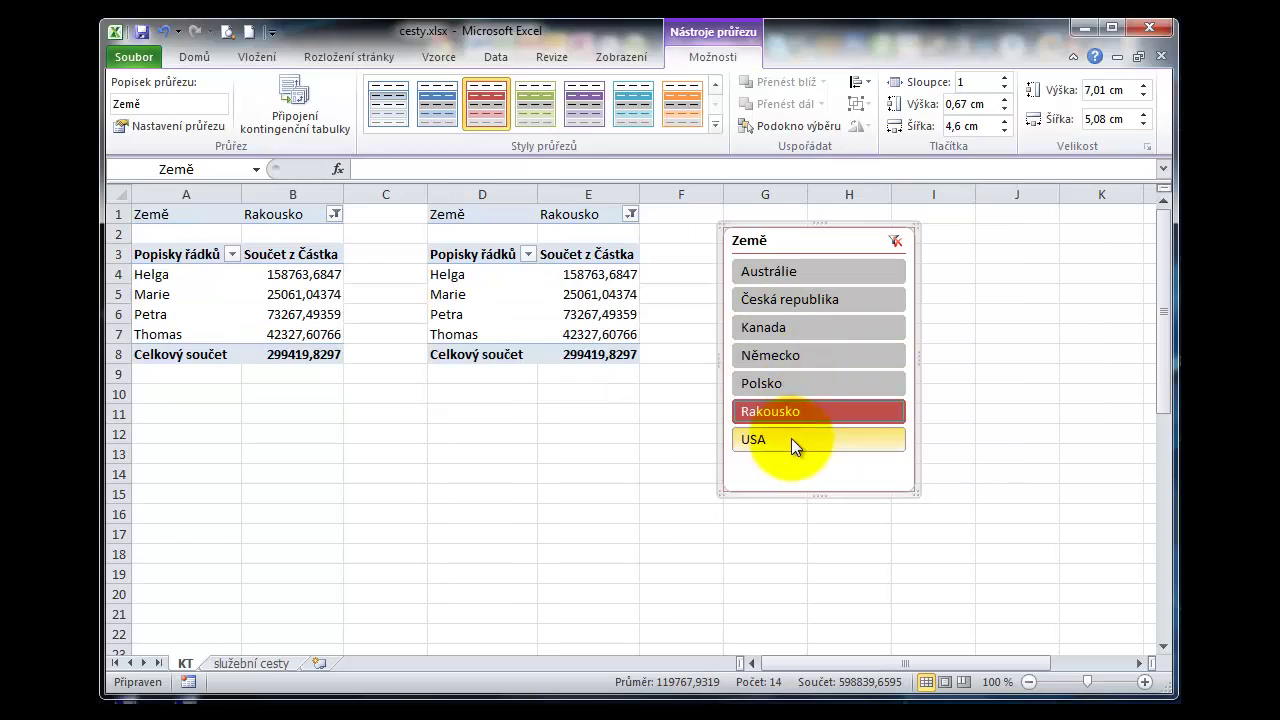
left_click(791, 438)
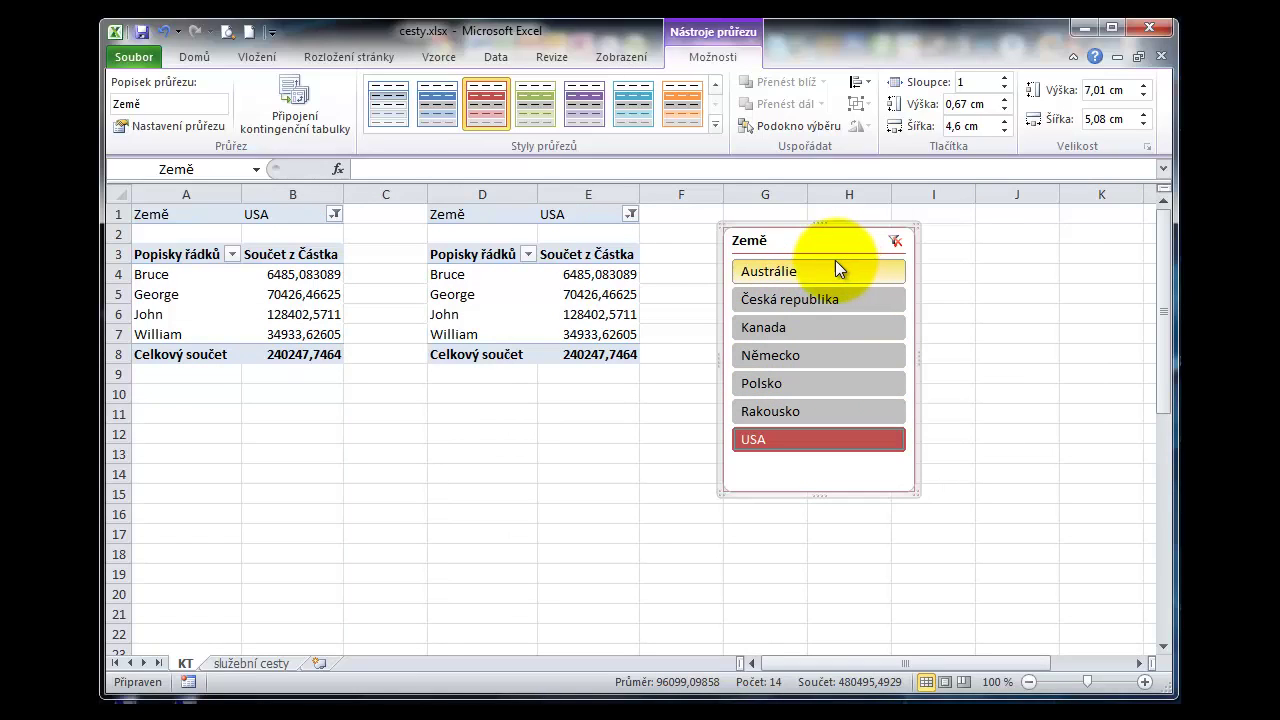
- Clear the Země slicer's filter and delete the slicer
left_click(895, 240)
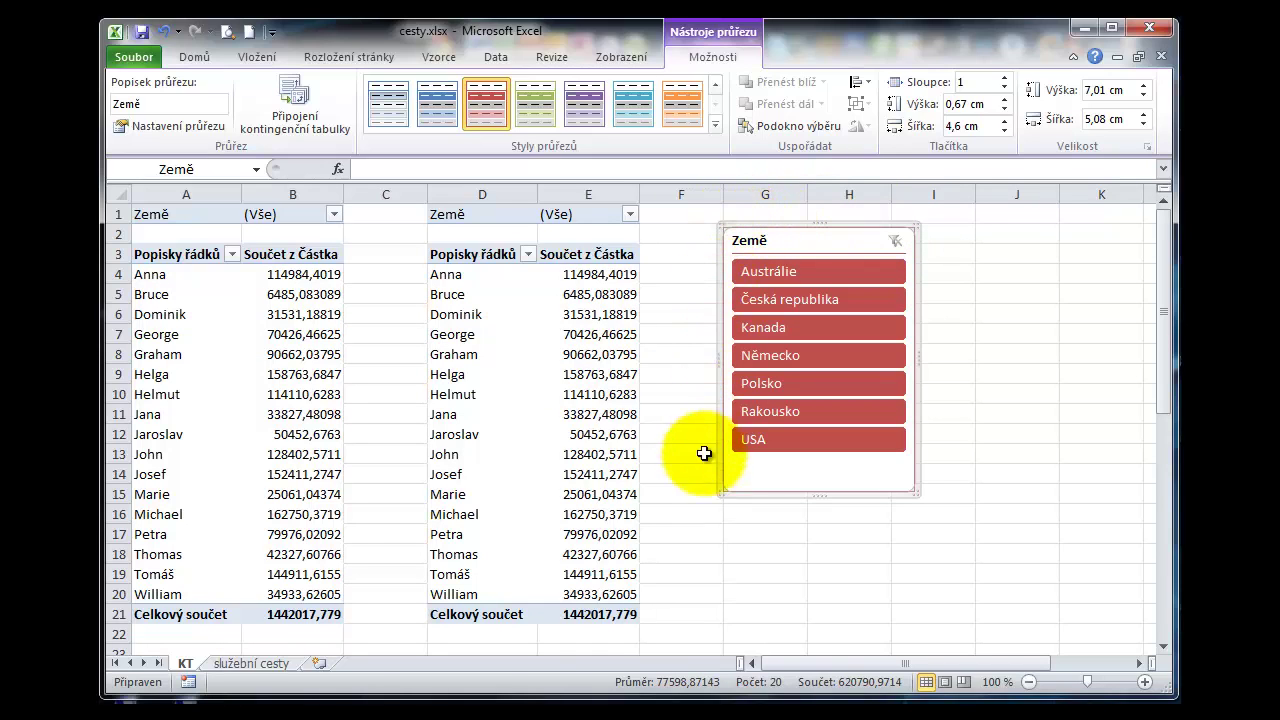
key("Delete")
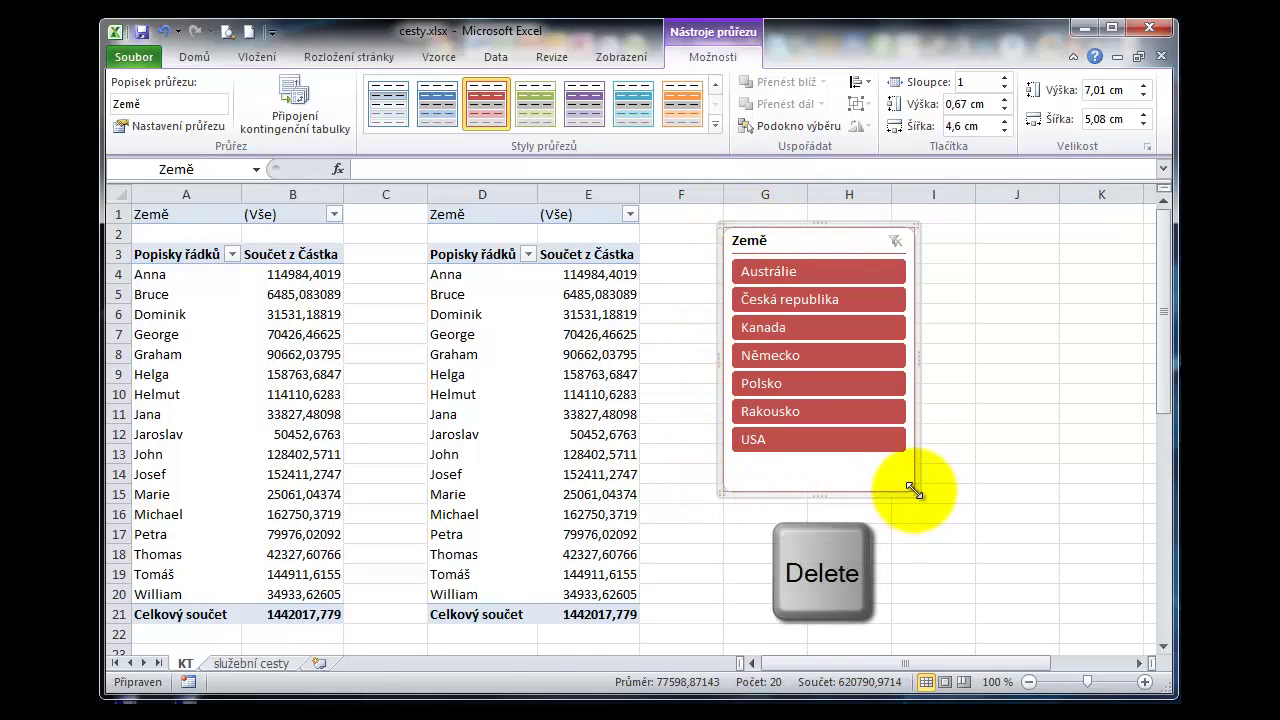